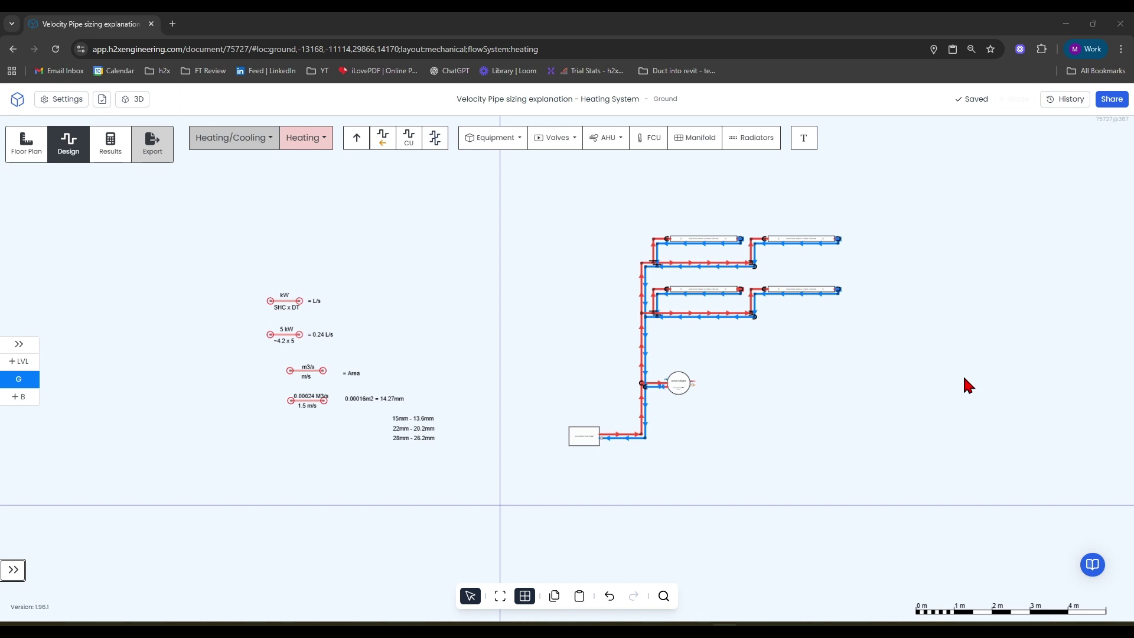
- Examine the radiators and the air source heat pump in the heating layout
{"action": "scroll", "coordinate": [909, 281], "scroll_direction": "up", "scroll_amount": 3}
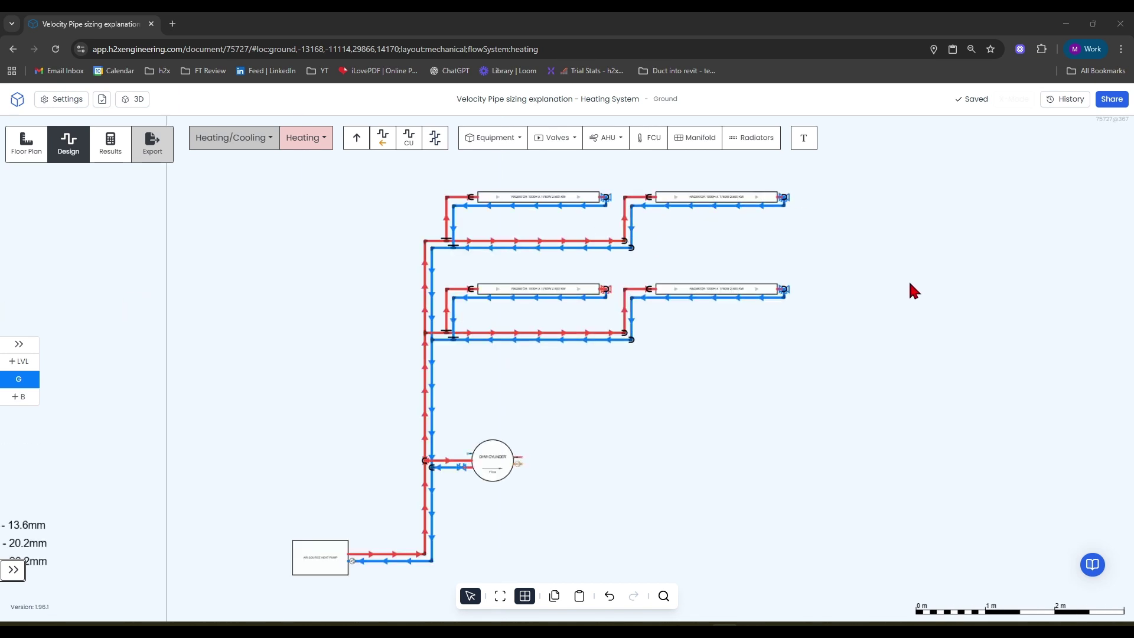
{"action": "scroll", "coordinate": [599, 269], "scroll_direction": "up", "scroll_amount": 2}
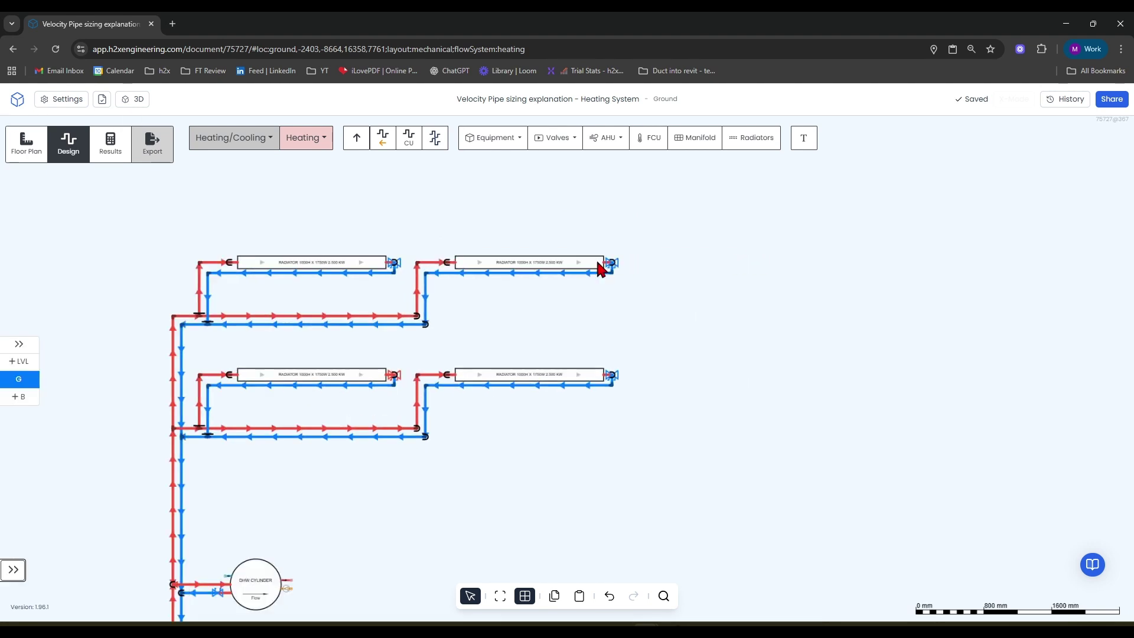
{"action": "scroll", "coordinate": [216, 263], "scroll_direction": "up", "scroll_amount": 5}
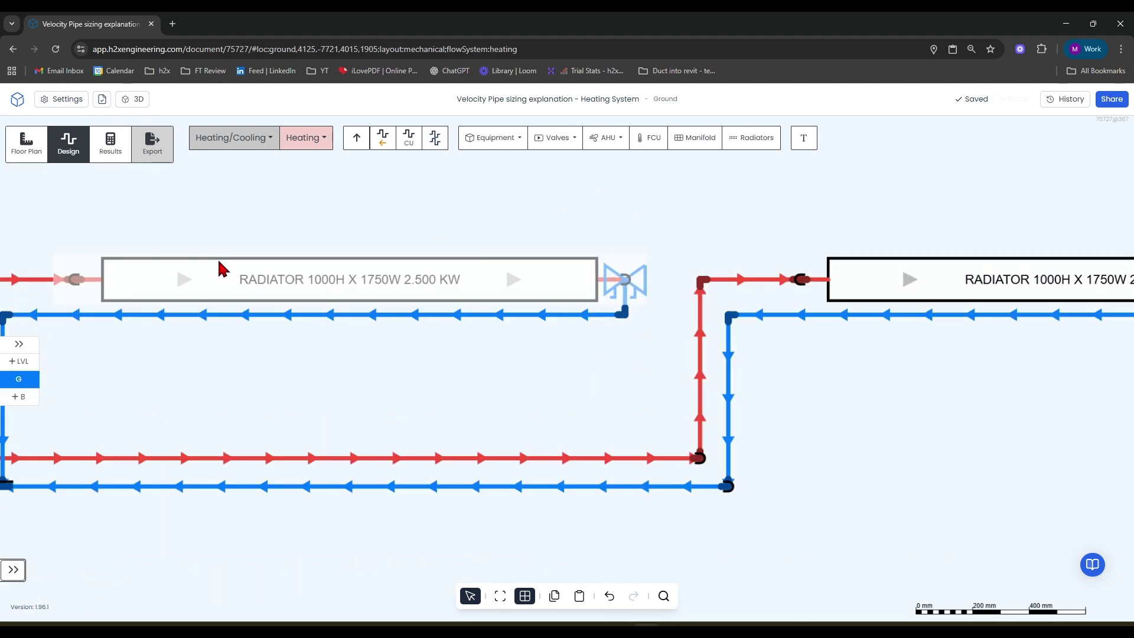
{"action": "scroll", "coordinate": [289, 295], "scroll_direction": "down", "scroll_amount": 6}
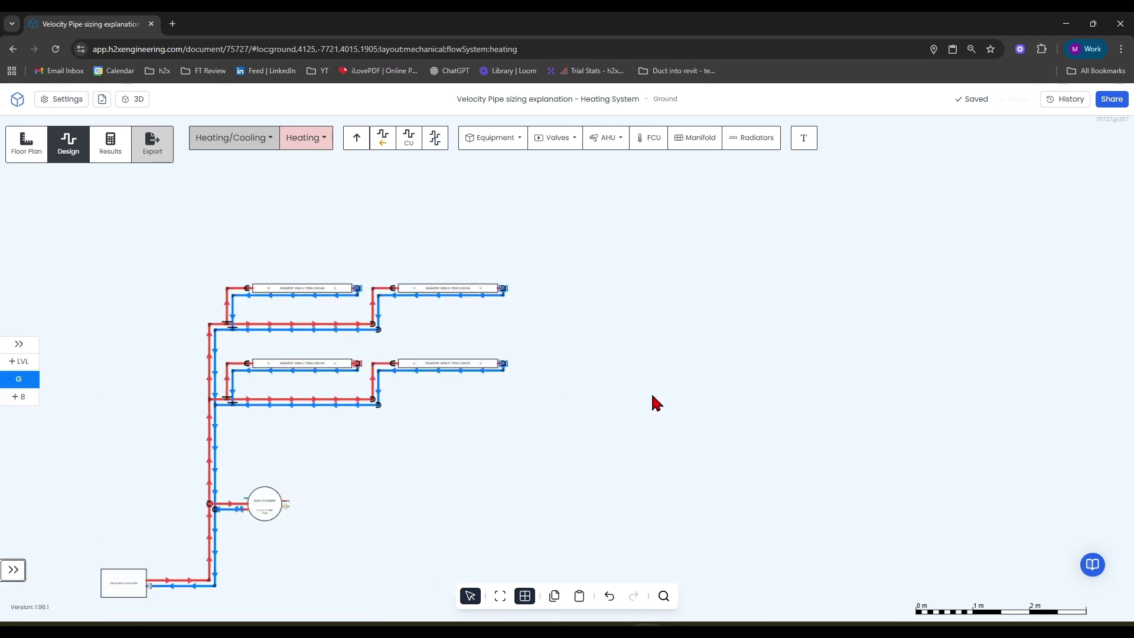
{"action": "left_click_drag", "start_coordinate": [653, 400], "coordinate": [886, 240]}
{"action": "scroll", "coordinate": [275, 437], "scroll_direction": "up", "scroll_amount": 5}
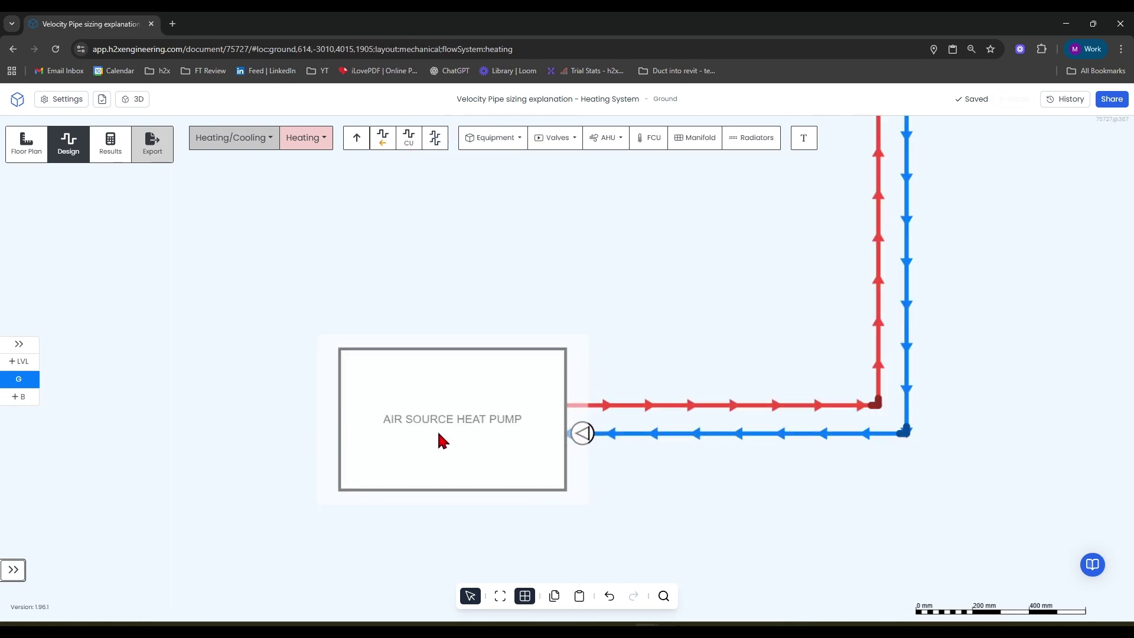
{"action": "scroll", "coordinate": [441, 441], "scroll_direction": "down", "scroll_amount": 5}
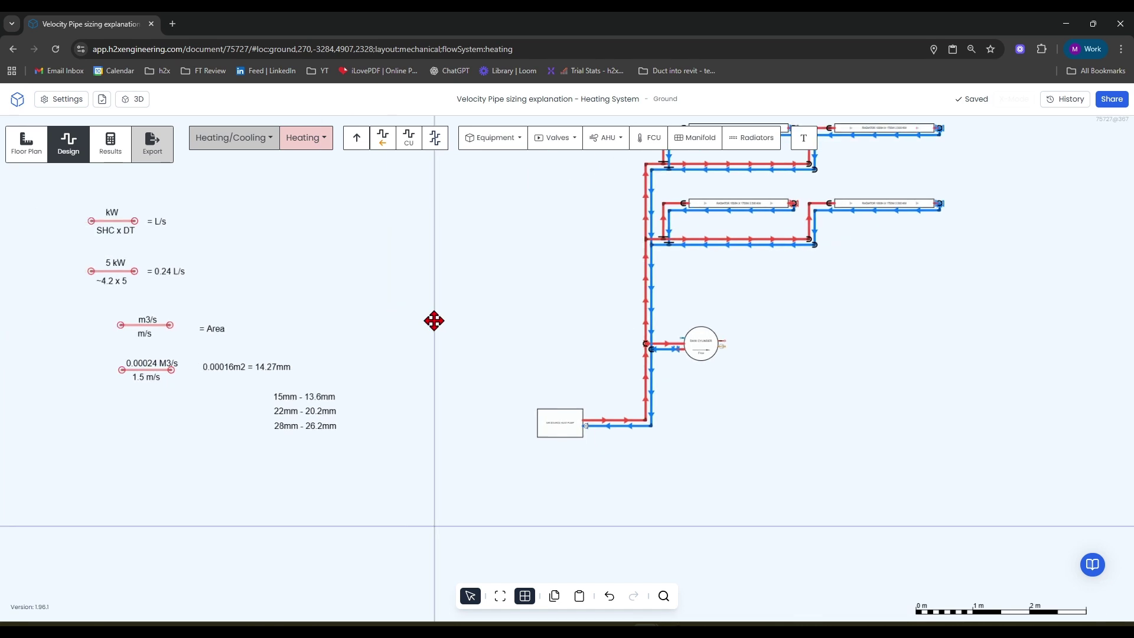
- Examine the kW over SHC x DT flow-rate formula beside the heating layout
{"action": "left_click_drag", "start_coordinate": [433, 319], "coordinate": [640, 406]}
{"action": "scroll", "coordinate": [346, 299], "scroll_direction": "up", "scroll_amount": 5}
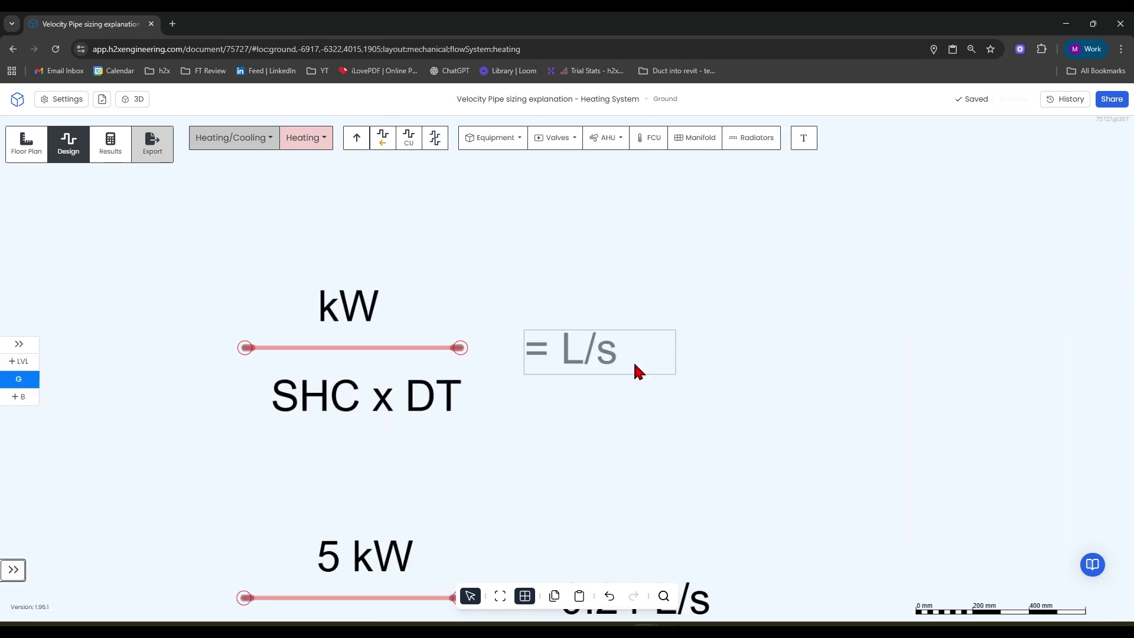
{"action": "scroll", "coordinate": [639, 371], "scroll_direction": "down", "scroll_amount": 5}
{"action": "left_click_drag", "start_coordinate": [675, 376], "coordinate": [534, 369]}
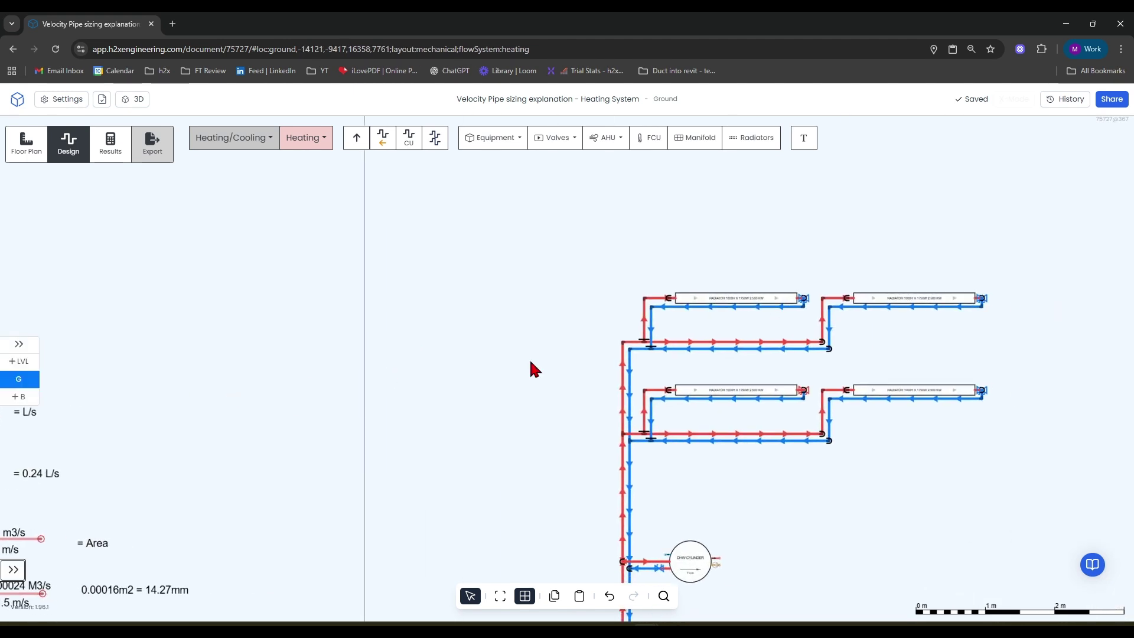
- Inspect the flow and return pipework from the radiator branches down to the main run and heat pump
{"action": "scroll", "coordinate": [768, 302], "scroll_direction": "up", "scroll_amount": 4}
{"action": "left_click_drag", "start_coordinate": [754, 254], "coordinate": [502, 177]}
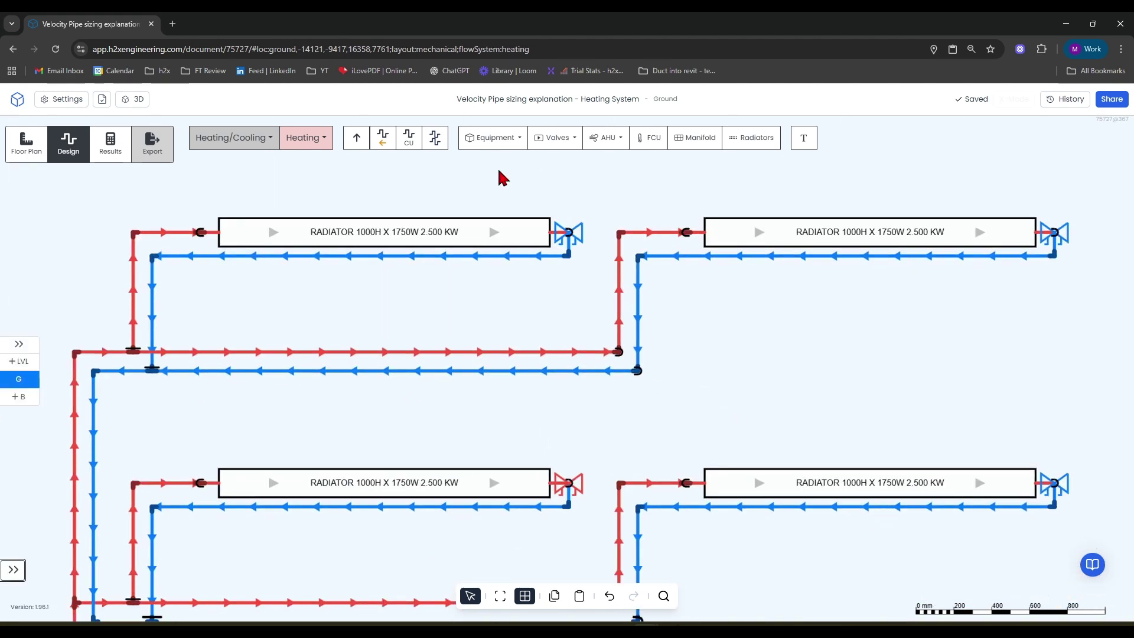
{"action": "left_click_drag", "start_coordinate": [945, 362], "coordinate": [864, 219]}
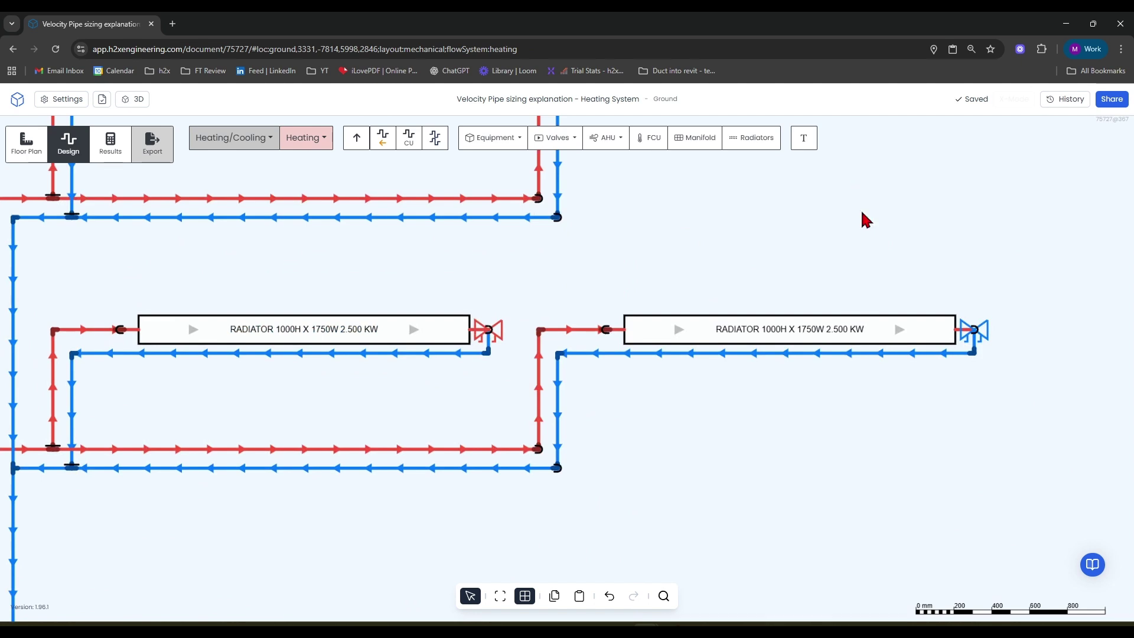
{"action": "left_click_drag", "start_coordinate": [668, 455], "coordinate": [830, 358]}
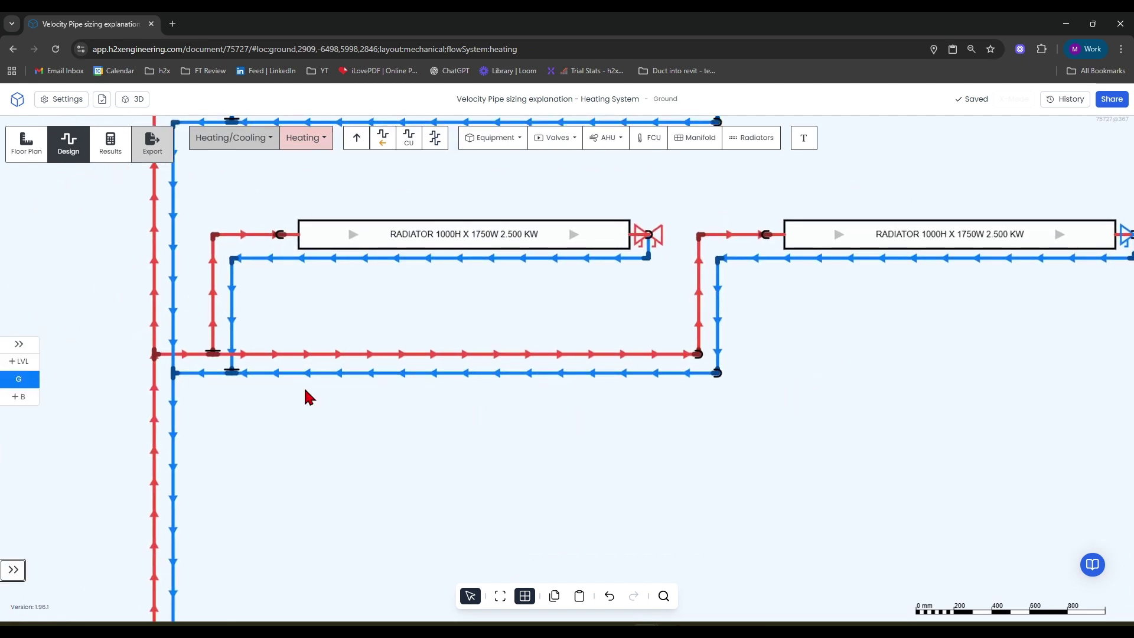
{"action": "scroll", "coordinate": [307, 397], "scroll_direction": "down", "scroll_amount": 4}
{"action": "left_click_drag", "start_coordinate": [410, 509], "coordinate": [471, 344]}
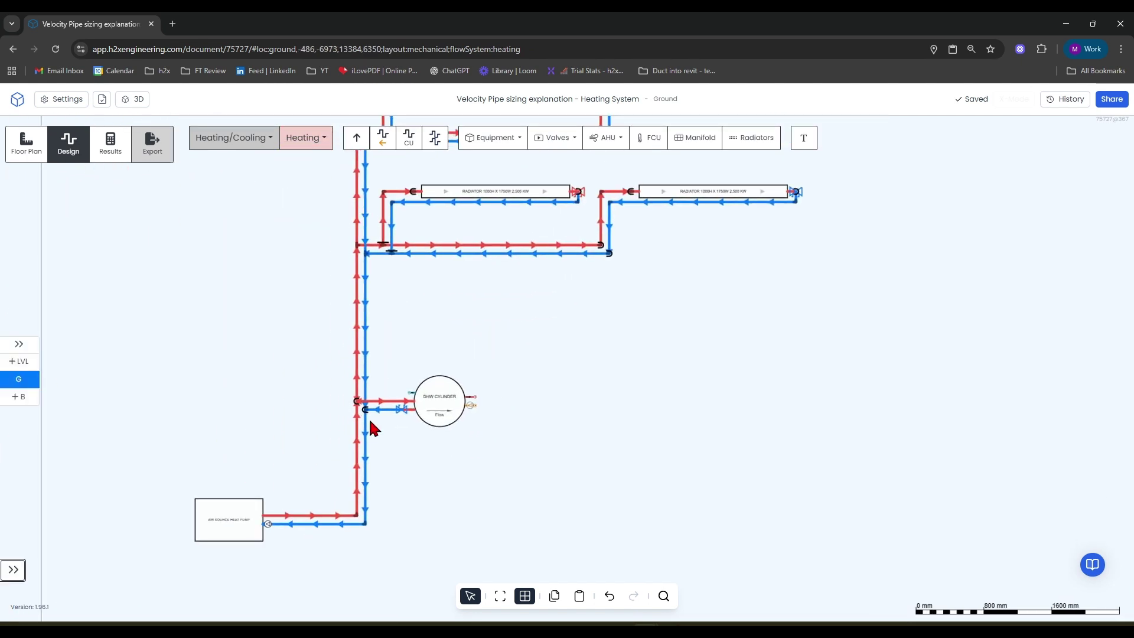
- Inspect the DHW cylinder and review its inlet settings down to the pre-heat rating
{"action": "scroll", "coordinate": [397, 408], "scroll_direction": "up", "scroll_amount": 7}
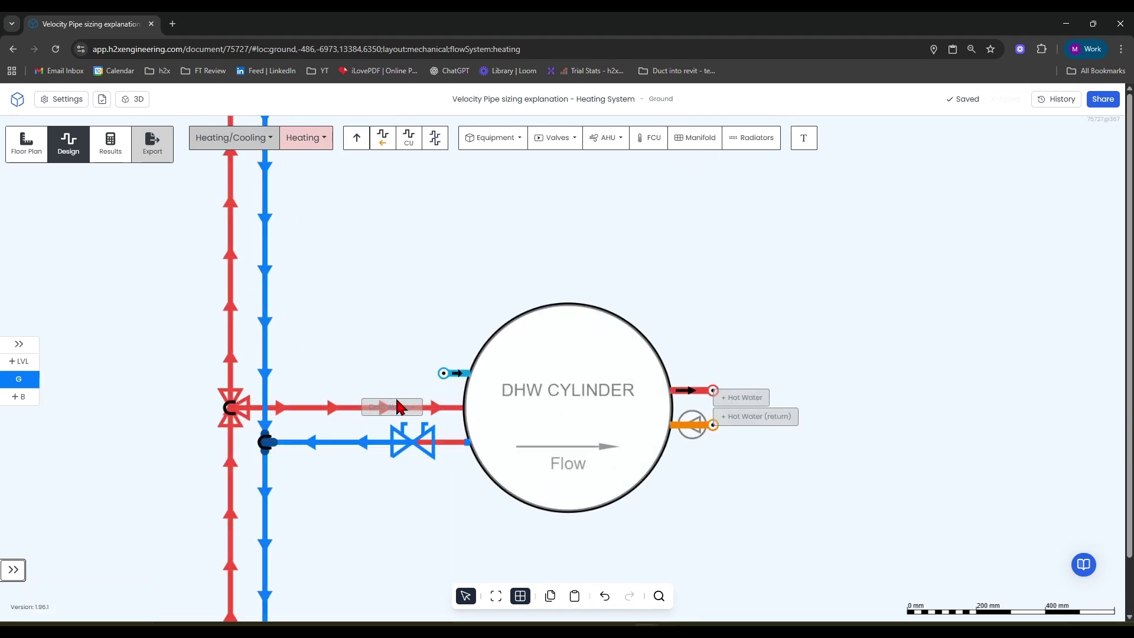
{"action": "scroll", "coordinate": [397, 408], "scroll_direction": "down", "scroll_amount": 3}
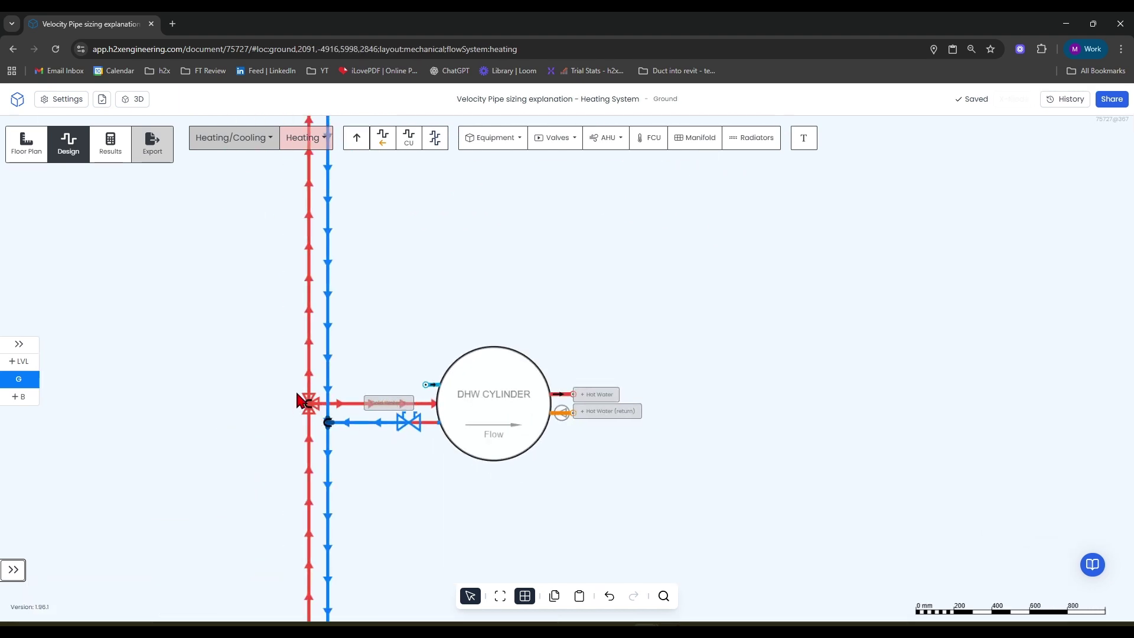
{"action": "left_click", "coordinate": [487, 415]}
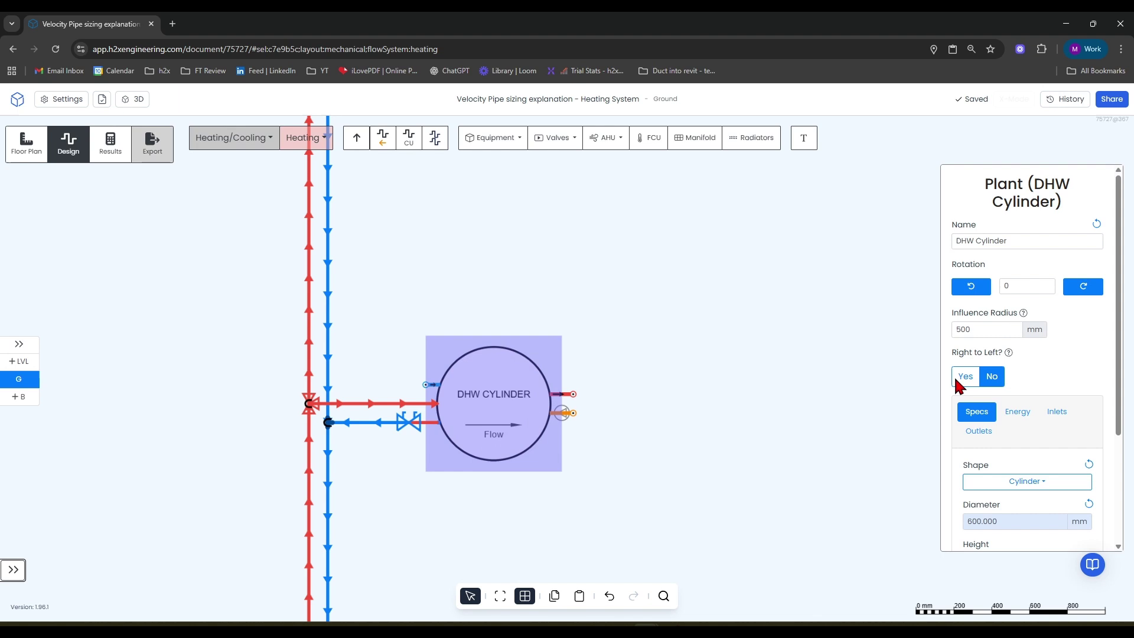
{"action": "left_click", "coordinate": [1051, 413]}
{"action": "scroll", "coordinate": [1034, 449], "scroll_direction": "down", "scroll_amount": 5}
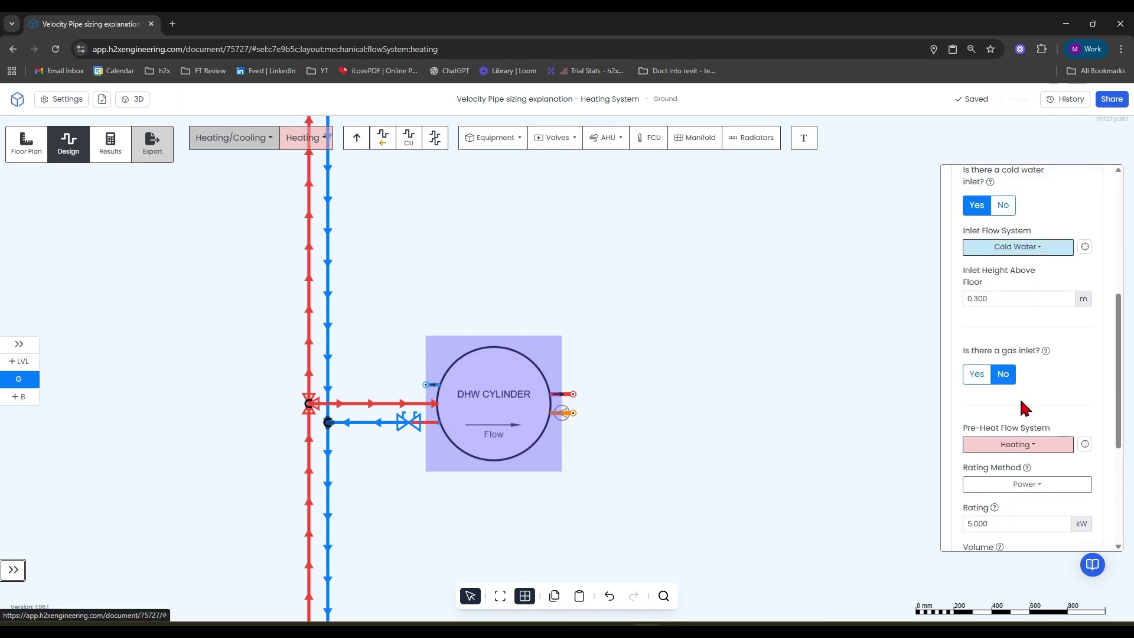
{"action": "scroll", "coordinate": [1018, 438], "scroll_direction": "down", "scroll_amount": 1}
- Inspect the valves and pipe connections where the DHW cylinder branches off the main flow and return
{"action": "scroll", "coordinate": [298, 393], "scroll_direction": "up", "scroll_amount": 5}
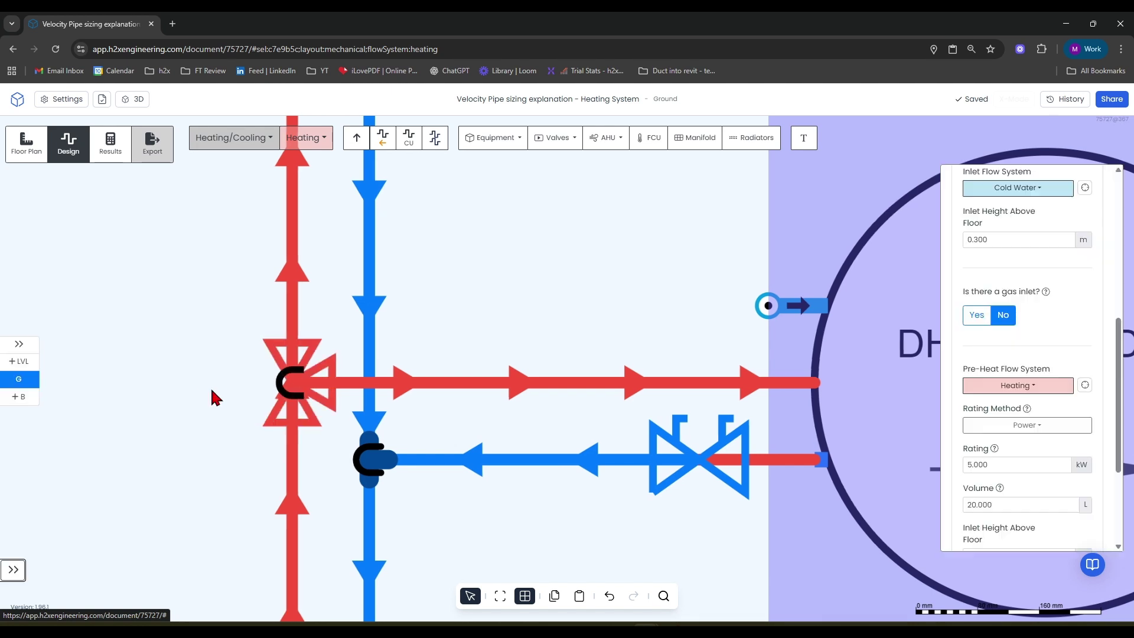
{"action": "scroll", "coordinate": [237, 393], "scroll_direction": "down", "scroll_amount": 8}
{"action": "left_click_drag", "start_coordinate": [577, 373], "coordinate": [600, 360]}
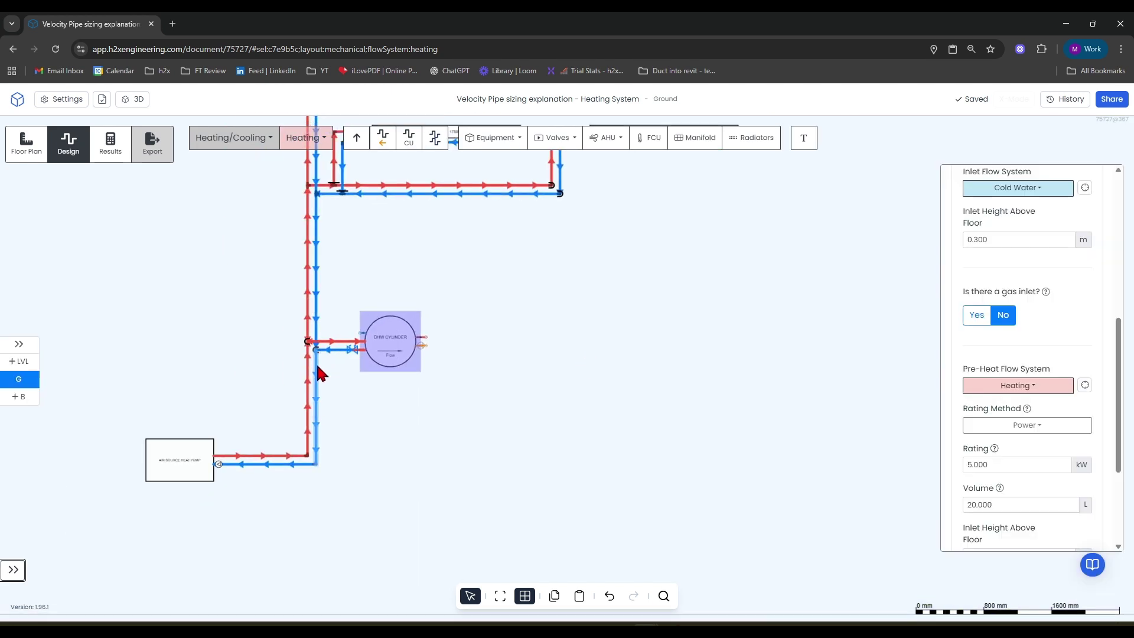
- Compare the flow-rate formula's kW and SHC x DT terms with the whole heating layout
{"action": "mouse_move", "coordinate": [516, 472]}
{"action": "left_mouse_down"}
{"action": "mouse_move", "coordinate": [542, 486]}
{"action": "mouse_move", "coordinate": [729, 455]}
{"action": "mouse_move", "coordinate": [800, 467]}
{"action": "left_mouse_up"}
{"action": "left_click_drag", "start_coordinate": [321, 380], "coordinate": [618, 422]}
{"action": "left_click_drag", "start_coordinate": [374, 312], "coordinate": [480, 376]}
{"action": "scroll", "coordinate": [254, 253], "scroll_direction": "up", "scroll_amount": 6}
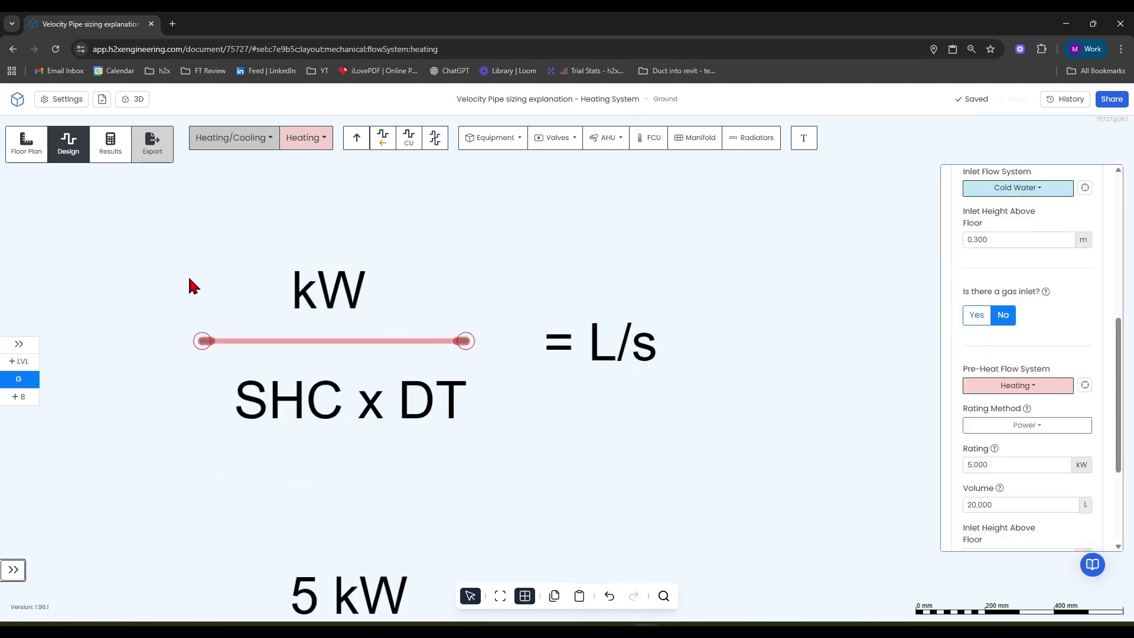
{"action": "scroll", "coordinate": [322, 292], "scroll_direction": "down", "scroll_amount": 6}
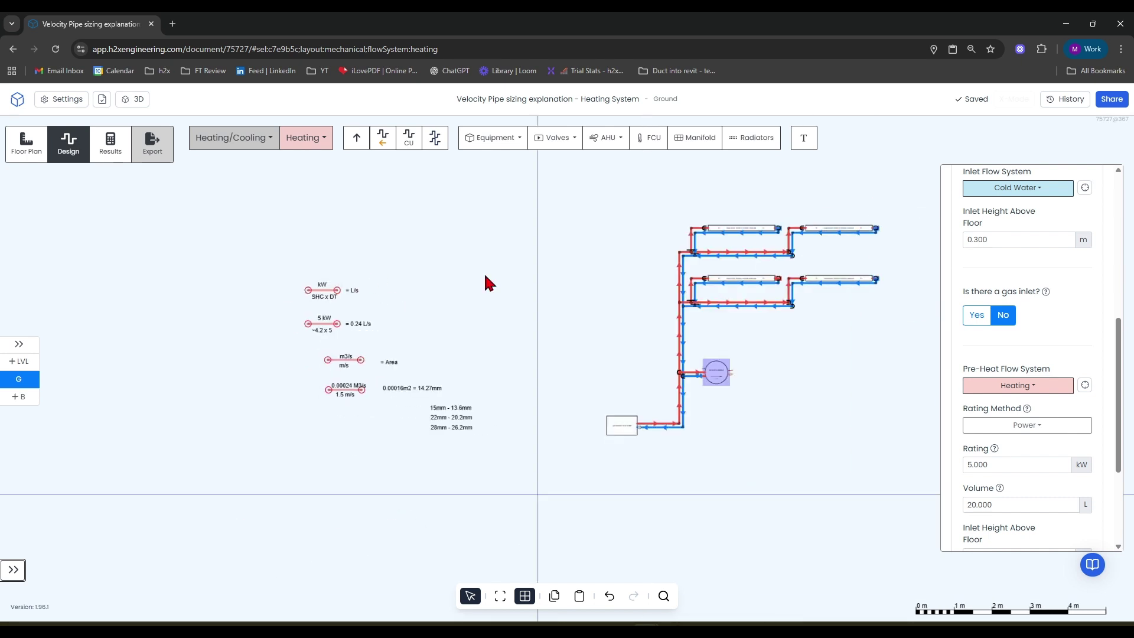
{"action": "middle_click_drag", "start_coordinate": [487, 283], "coordinate": [302, 302]}
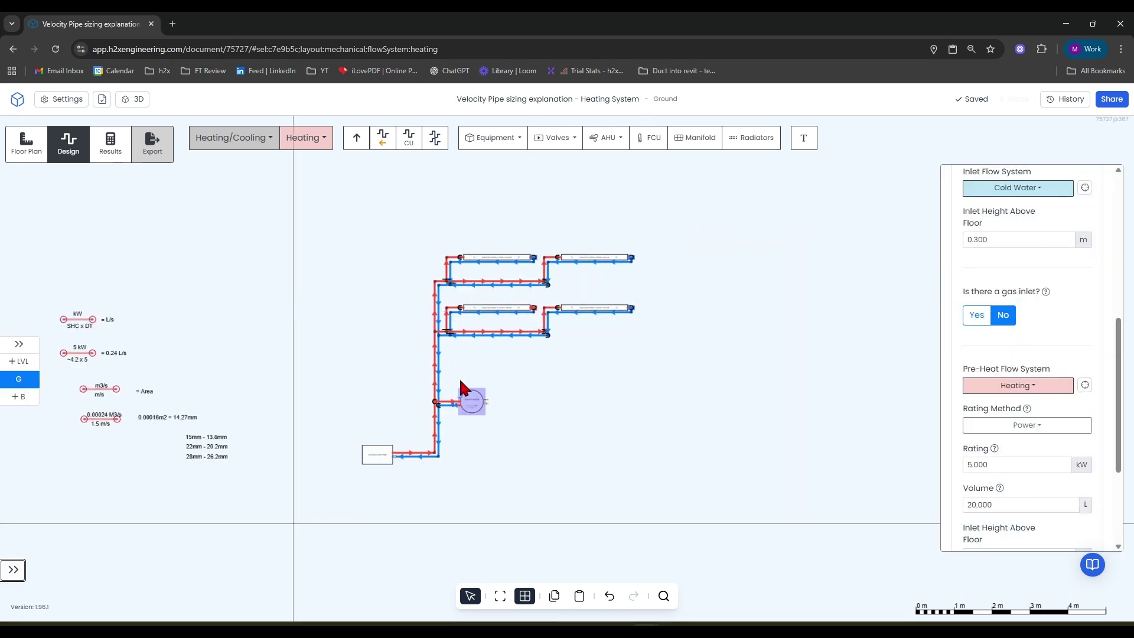
{"action": "middle_click_drag", "start_coordinate": [461, 381], "coordinate": [608, 398]}
{"action": "scroll", "coordinate": [144, 319], "scroll_direction": "up", "scroll_amount": 8}
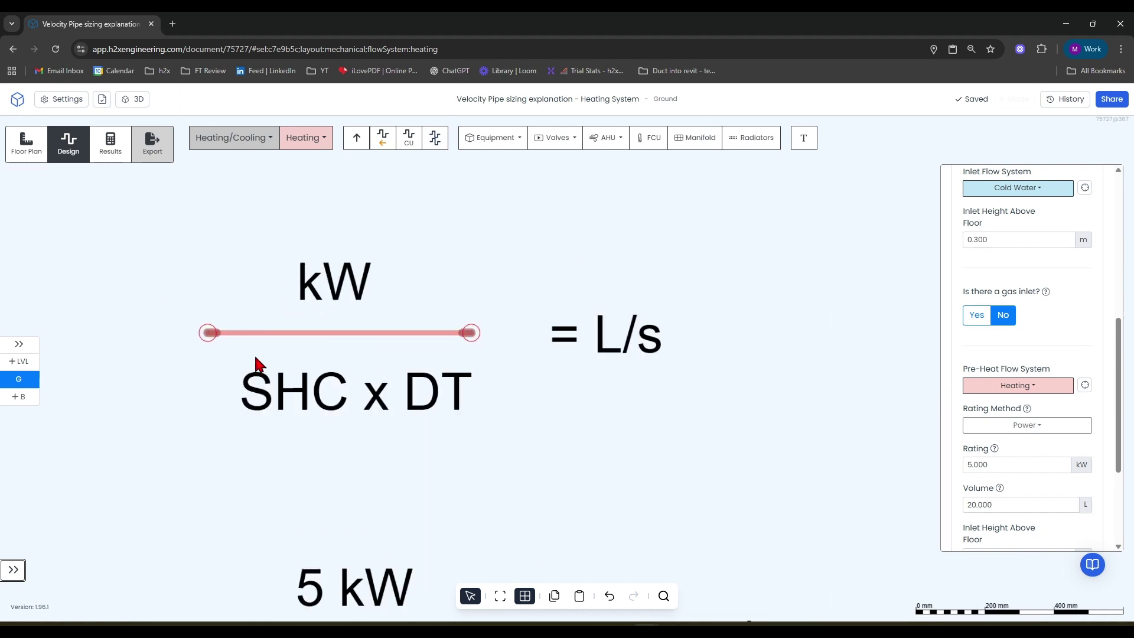
{"action": "scroll", "coordinate": [446, 402], "scroll_direction": "down", "scroll_amount": 10}
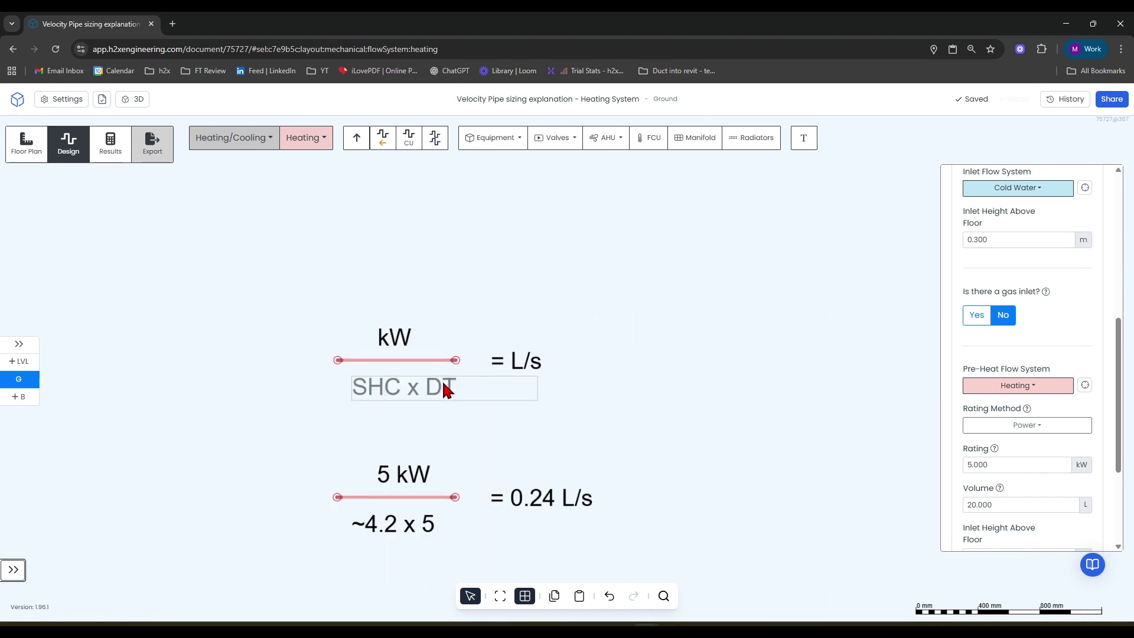
- Review the air source heat pump's outlet settings for the outlet temperature and minimum return temperature
{"action": "middle_click_drag", "start_coordinate": [620, 362], "coordinate": [703, 361]}
{"action": "scroll", "coordinate": [615, 372], "scroll_direction": "up", "scroll_amount": 8}
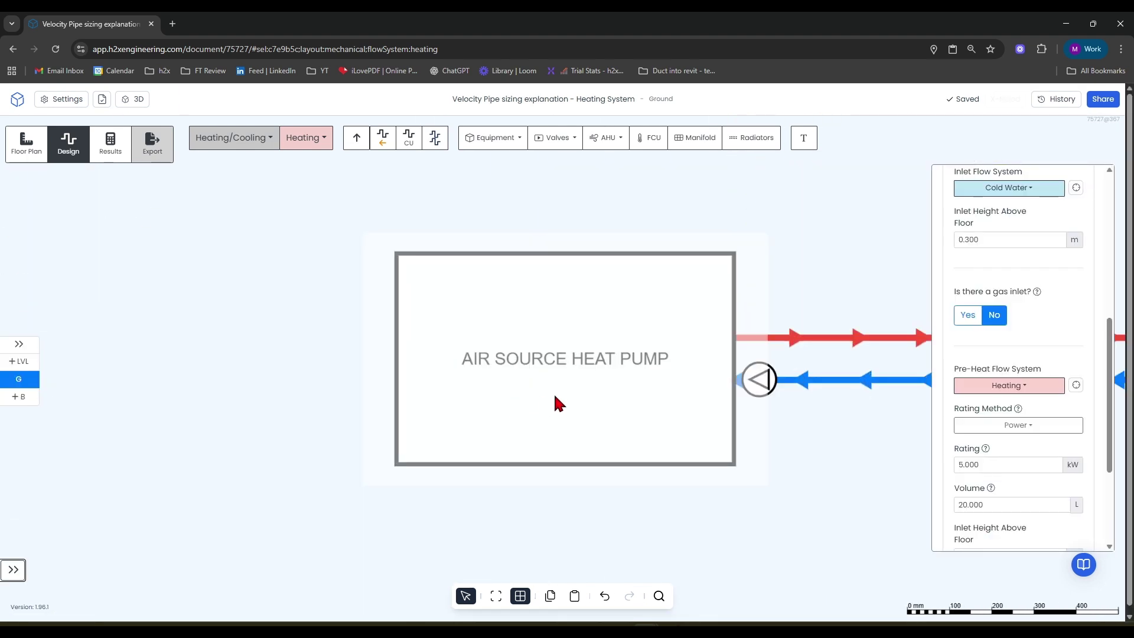
{"action": "left_click", "coordinate": [558, 400]}
{"action": "scroll", "coordinate": [1017, 470], "scroll_direction": "down", "scroll_amount": 2}
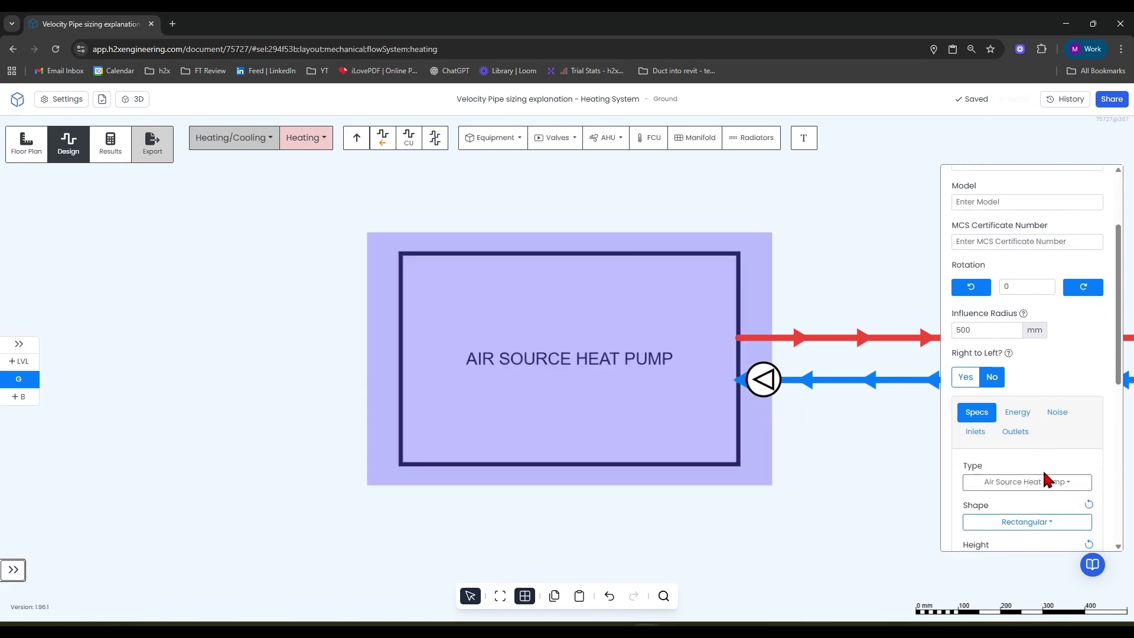
{"action": "left_click", "coordinate": [1014, 434]}
{"action": "scroll", "coordinate": [1013, 438], "scroll_direction": "down", "scroll_amount": 4}
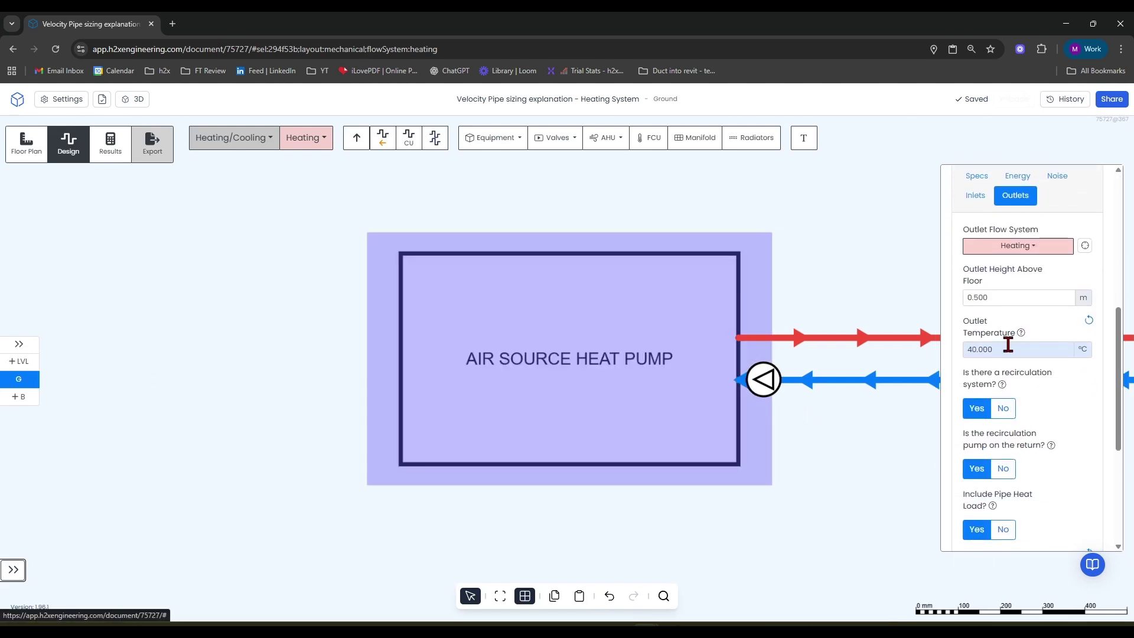
{"action": "scroll", "coordinate": [1008, 345], "scroll_direction": "down", "scroll_amount": 1}
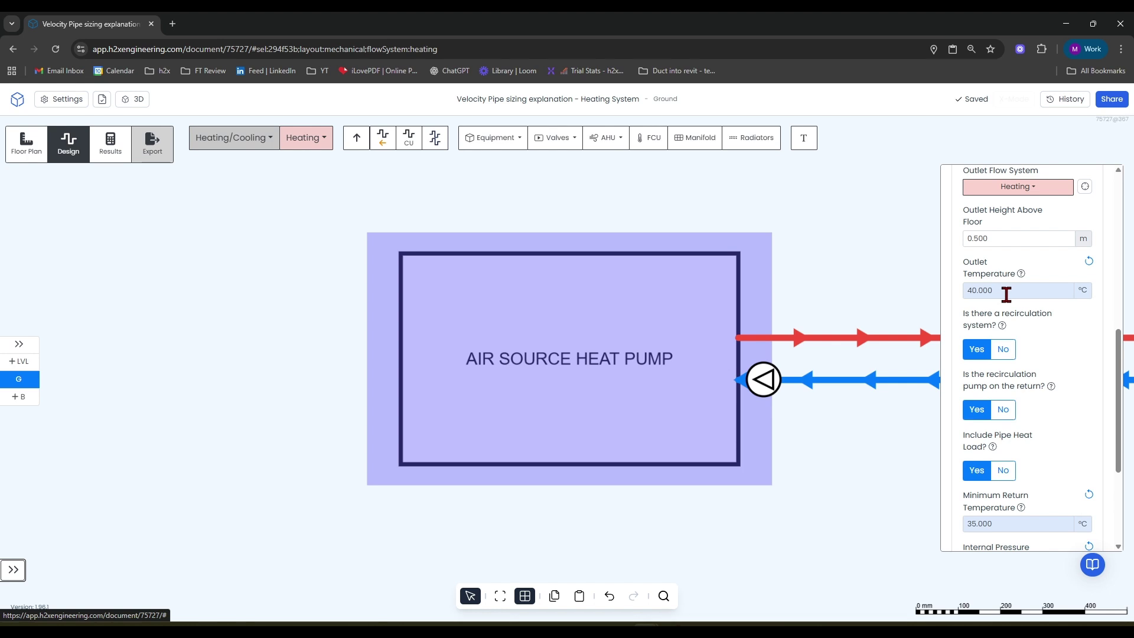
{"action": "scroll", "coordinate": [1006, 294], "scroll_direction": "down", "scroll_amount": 1}
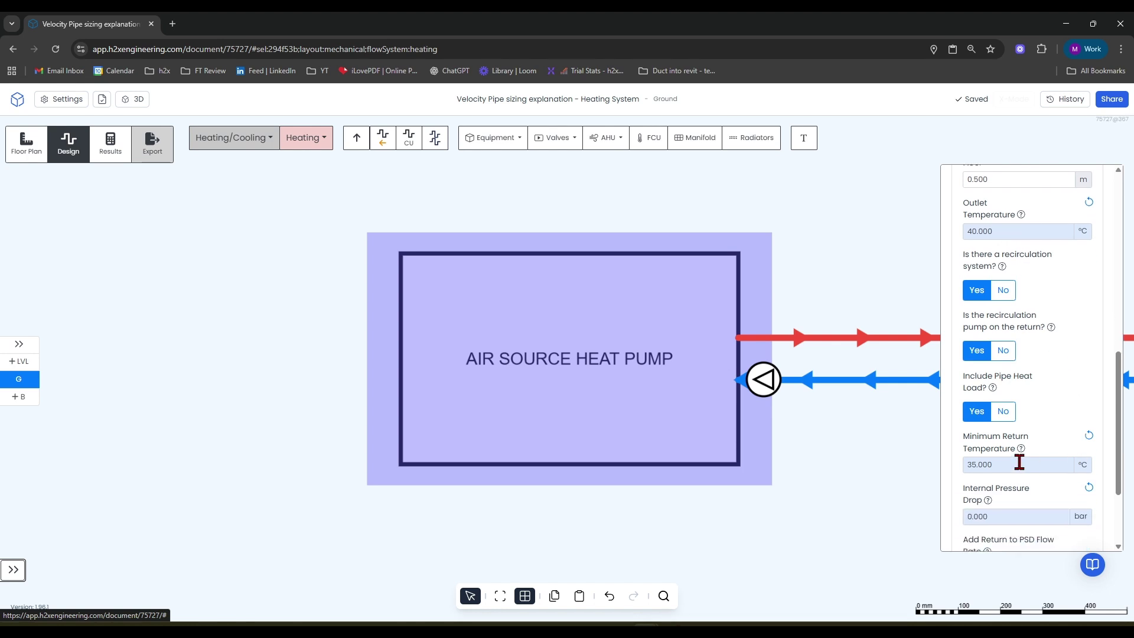
- Examine the SHC x DT denominator of the flow-rate formula
{"action": "scroll", "coordinate": [674, 278], "scroll_direction": "down", "scroll_amount": 5}
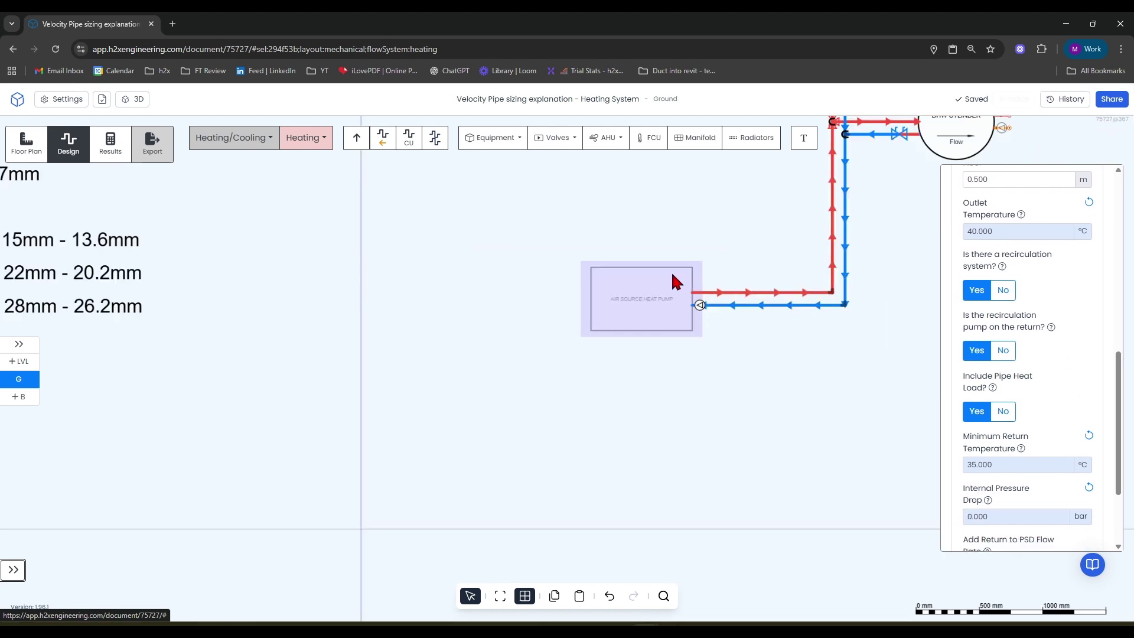
{"action": "scroll", "coordinate": [782, 314], "scroll_direction": "down", "scroll_amount": 2}
{"action": "middle_click_drag", "start_coordinate": [499, 243], "coordinate": [580, 393]}
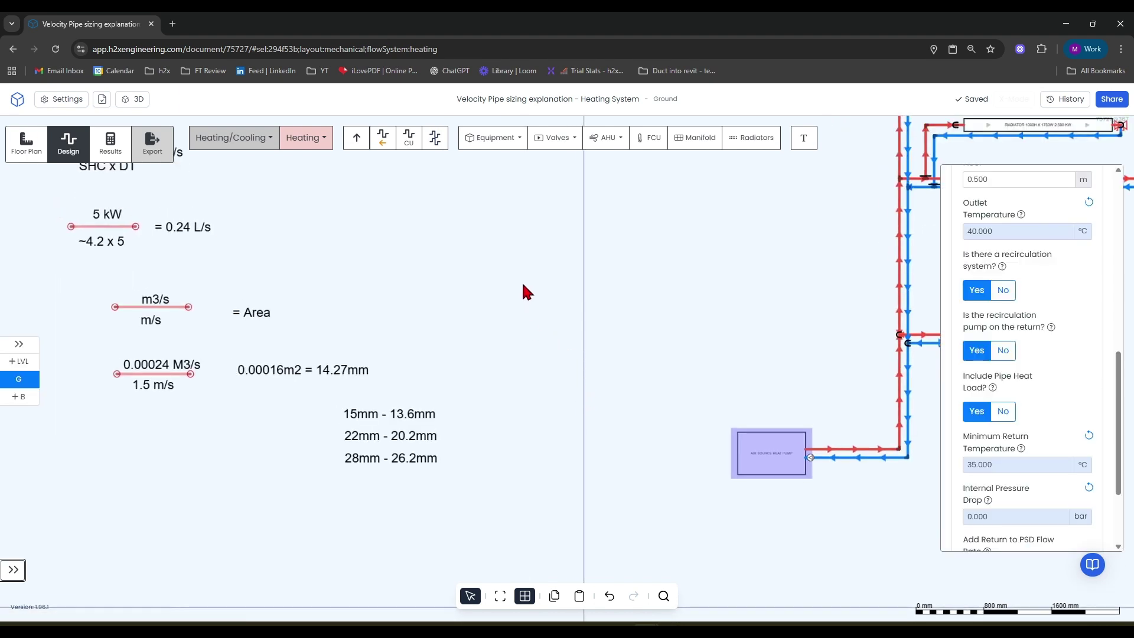
{"action": "middle_click_drag", "start_coordinate": [527, 291], "coordinate": [715, 426]}
{"action": "scroll", "coordinate": [272, 282], "scroll_direction": "up", "scroll_amount": 5}
{"action": "left_click", "coordinate": [378, 370]}
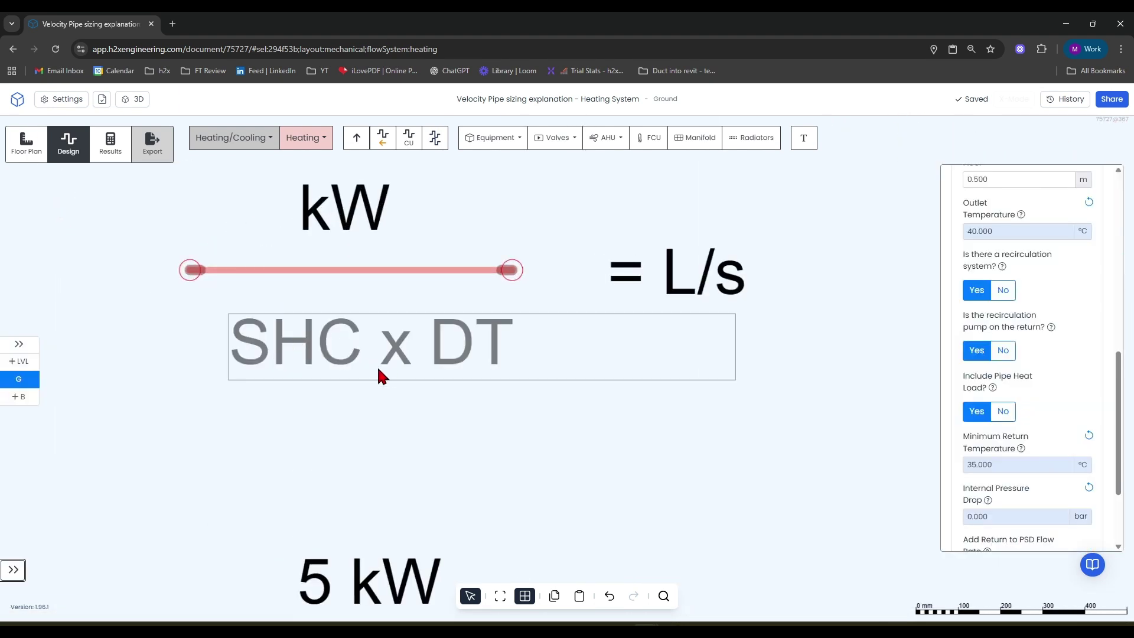
- Examine the worked flow-rate calculation of 5 kW over ~4.2 x 5 below the general formula
{"action": "scroll", "coordinate": [673, 435], "scroll_direction": "down", "scroll_amount": 3}
{"action": "middle_click_drag", "start_coordinate": [674, 435], "coordinate": [739, 263]}
{"action": "scroll", "coordinate": [362, 387], "scroll_direction": "up", "scroll_amount": 5}
{"action": "left_click", "coordinate": [363, 387]}
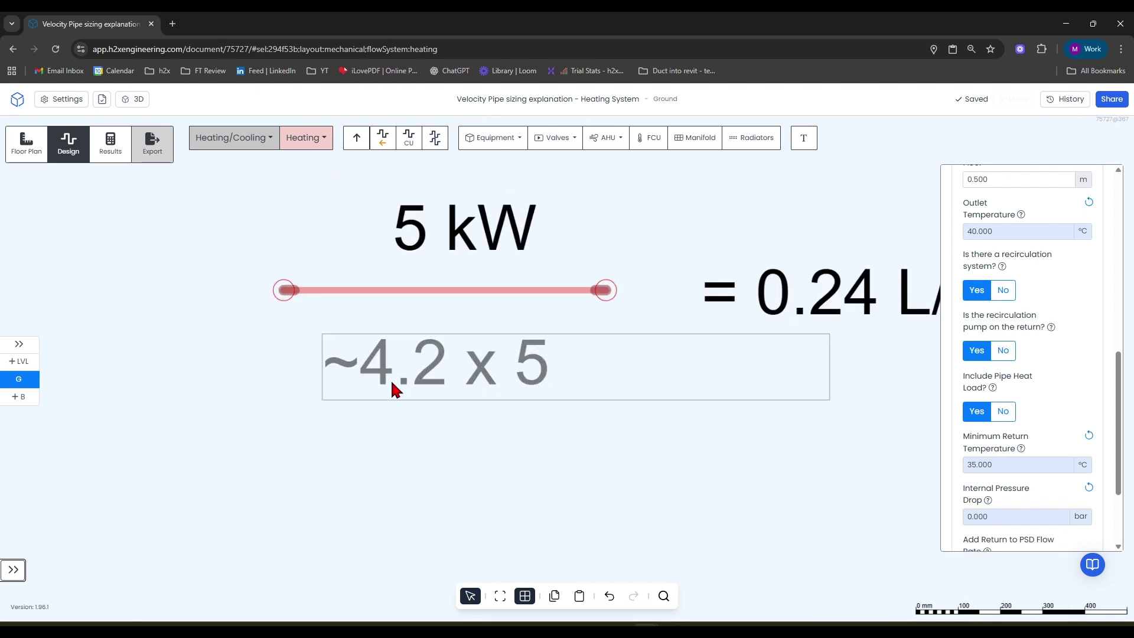
{"action": "left_click", "coordinate": [397, 319]}
{"action": "scroll", "coordinate": [399, 314], "scroll_direction": "down", "scroll_amount": 3}
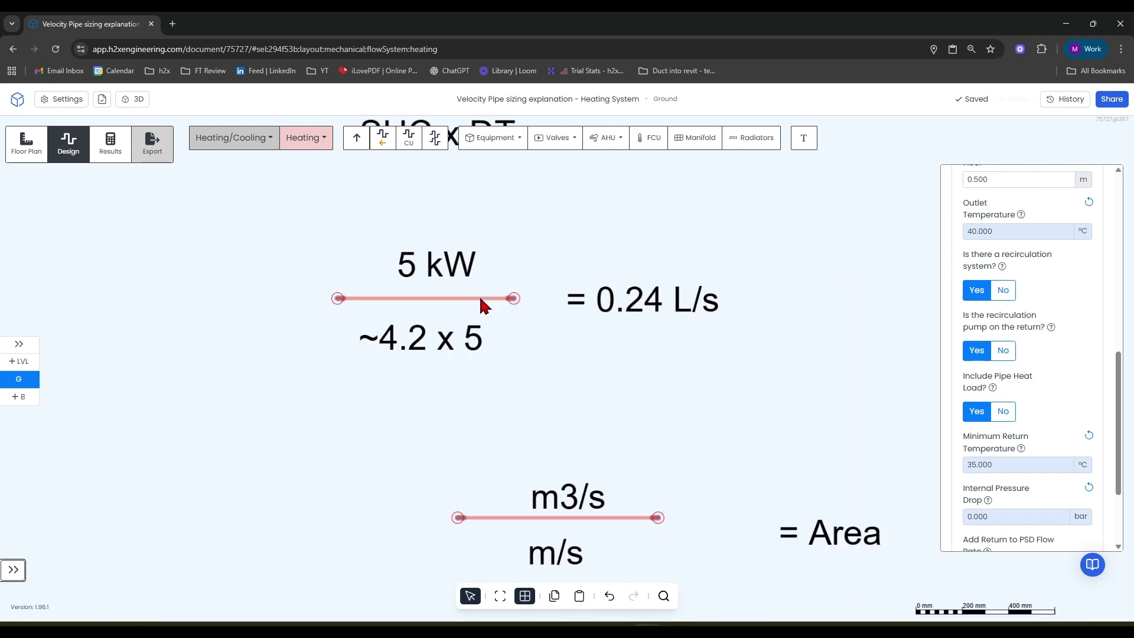
{"action": "scroll", "coordinate": [637, 346], "scroll_direction": "down", "scroll_amount": 4}
{"action": "middle_click_drag", "start_coordinate": [796, 258], "coordinate": [644, 301]}
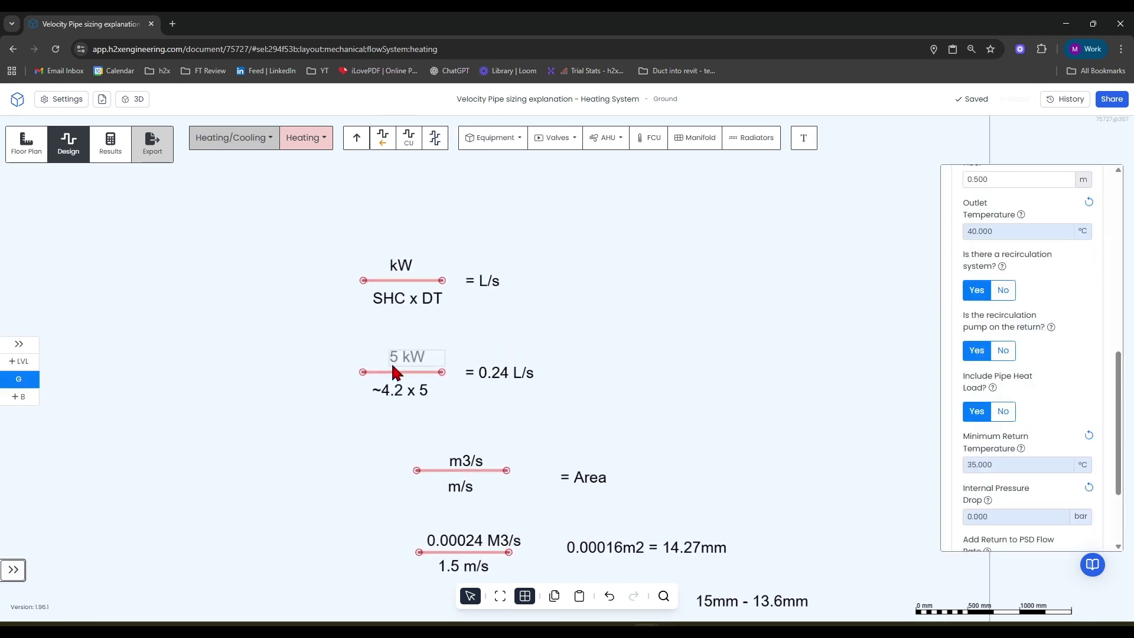
{"action": "scroll", "coordinate": [392, 360], "scroll_direction": "up", "scroll_amount": 5}
{"action": "scroll", "coordinate": [418, 371], "scroll_direction": "down", "scroll_amount": 8}
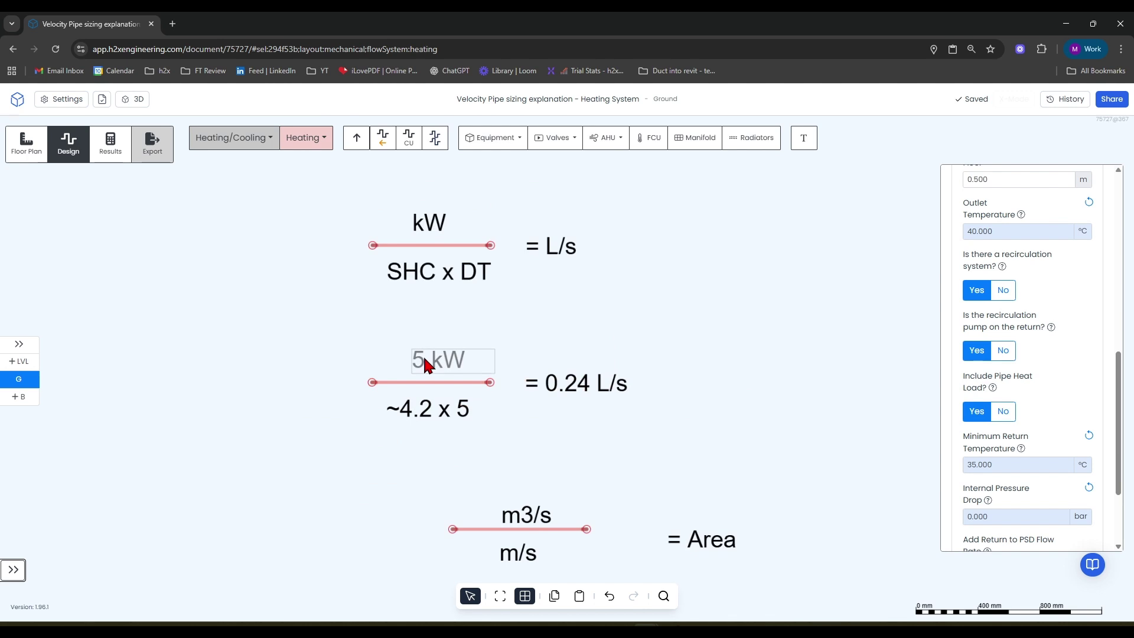
- Compare the four radiators on the heating layout with the kW and ~4.2 x 5 terms of the worked flow-rate calculation
{"action": "middle_click_drag", "start_coordinate": [689, 331], "coordinate": [222, 344]}
{"action": "scroll", "coordinate": [620, 278], "scroll_direction": "up", "scroll_amount": 3}
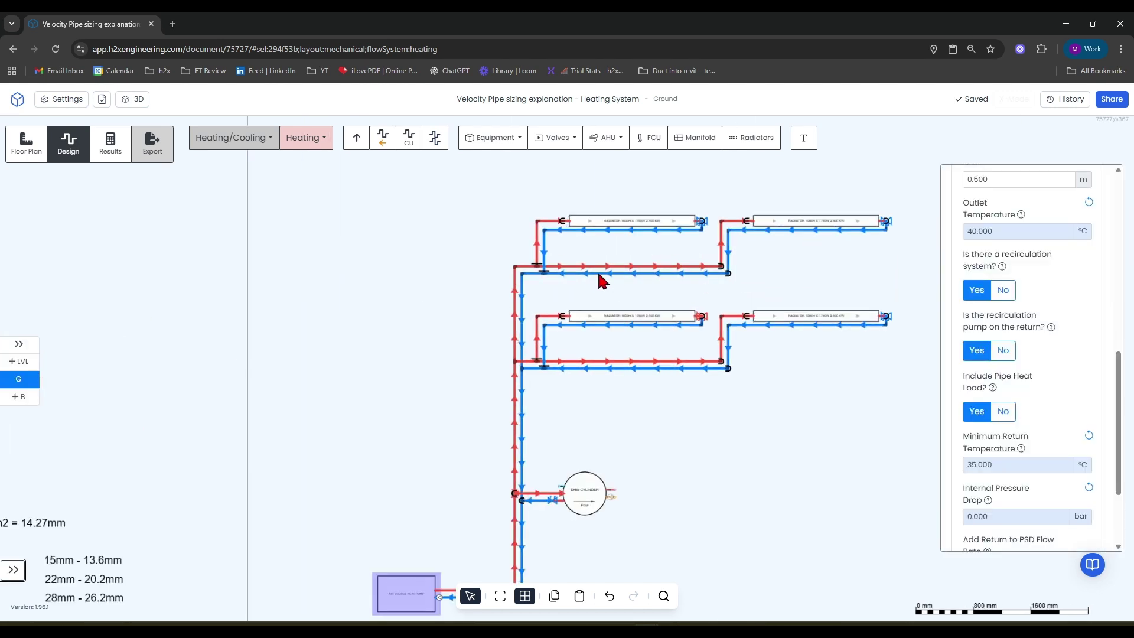
{"action": "scroll", "coordinate": [520, 313], "scroll_direction": "up", "scroll_amount": 4}
{"action": "scroll", "coordinate": [404, 356], "scroll_direction": "down", "scroll_amount": 5}
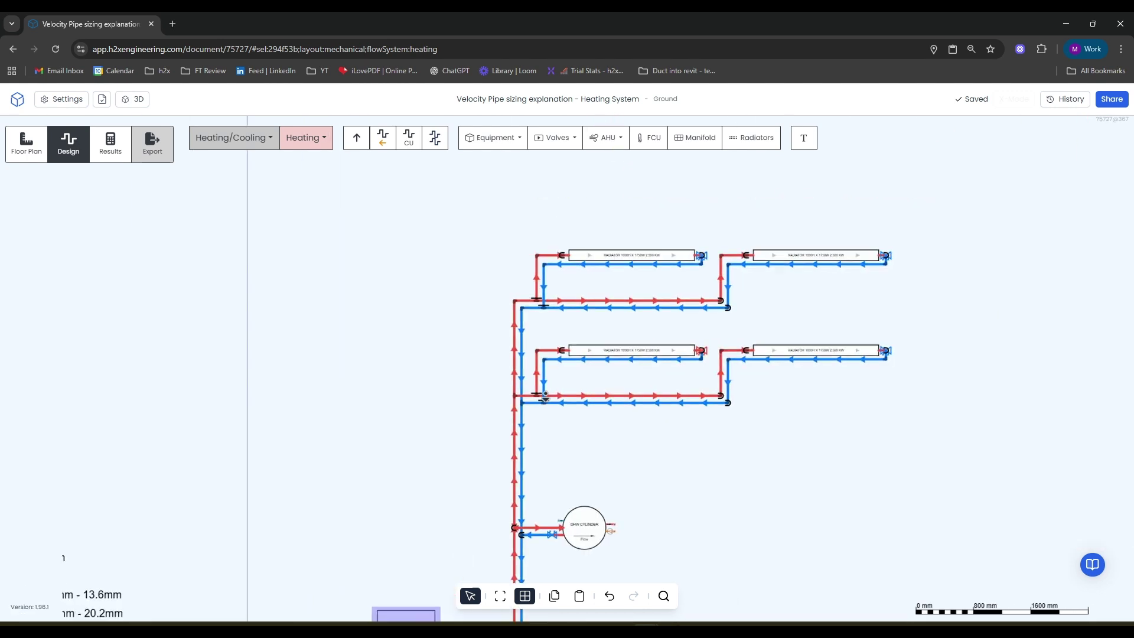
{"action": "middle_click_drag", "start_coordinate": [177, 384], "coordinate": [478, 405]}
{"action": "scroll", "coordinate": [479, 405], "scroll_direction": "up", "scroll_amount": 5}
{"action": "scroll", "coordinate": [499, 487], "scroll_direction": "up", "scroll_amount": 4}
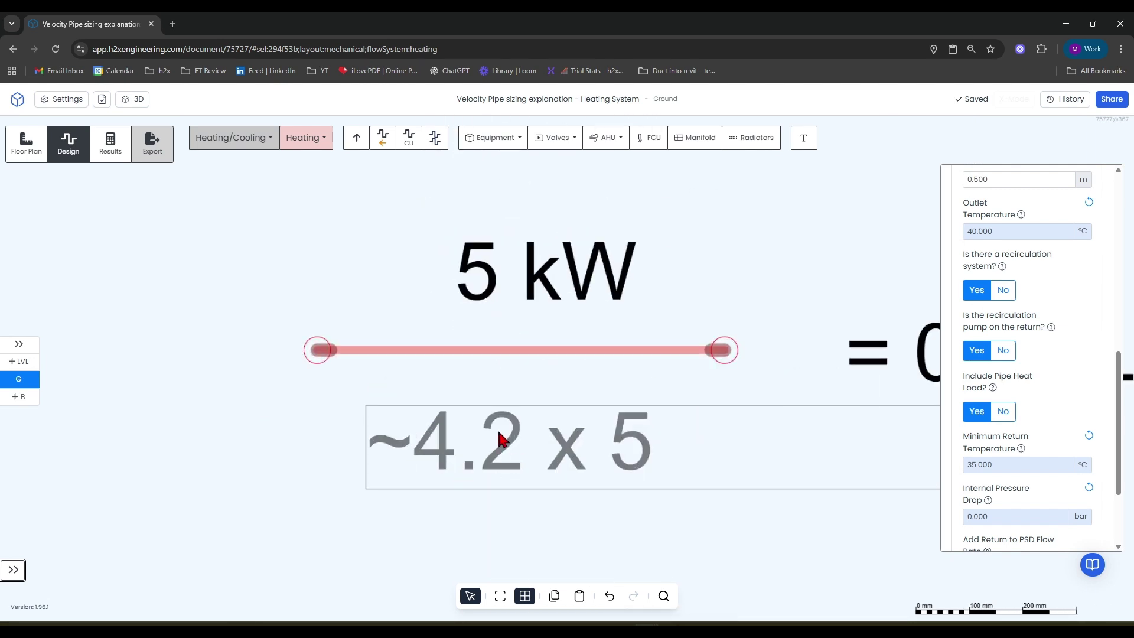
{"action": "scroll", "coordinate": [613, 471], "scroll_direction": "down", "scroll_amount": 2}
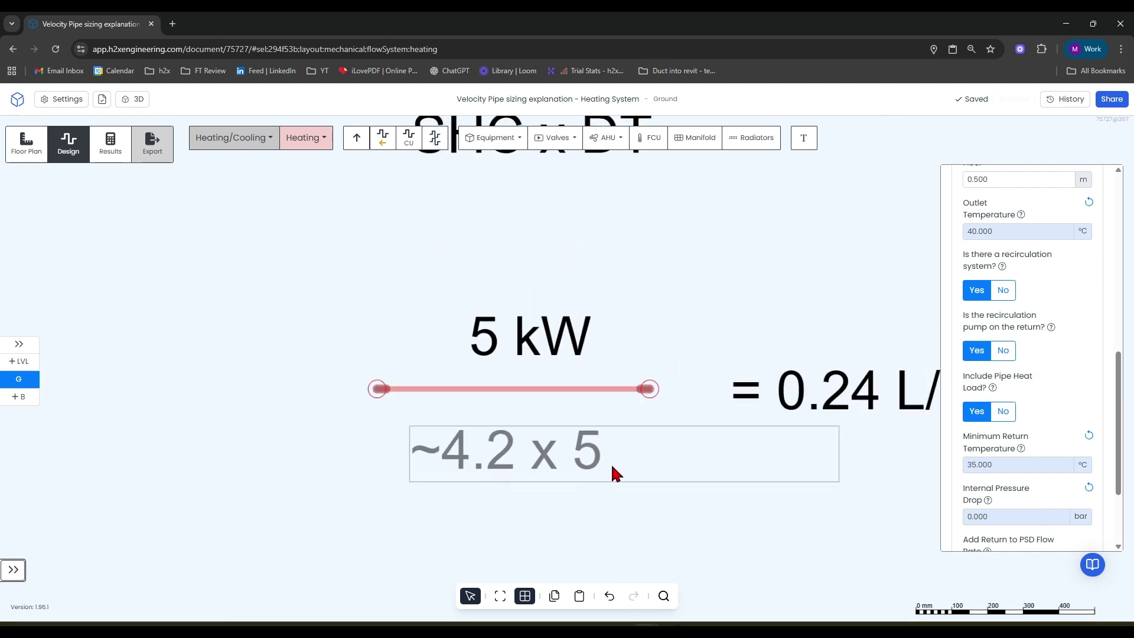
{"action": "scroll", "coordinate": [588, 467], "scroll_direction": "up", "scroll_amount": 2}
{"action": "scroll", "coordinate": [597, 463], "scroll_direction": "down", "scroll_amount": 3}
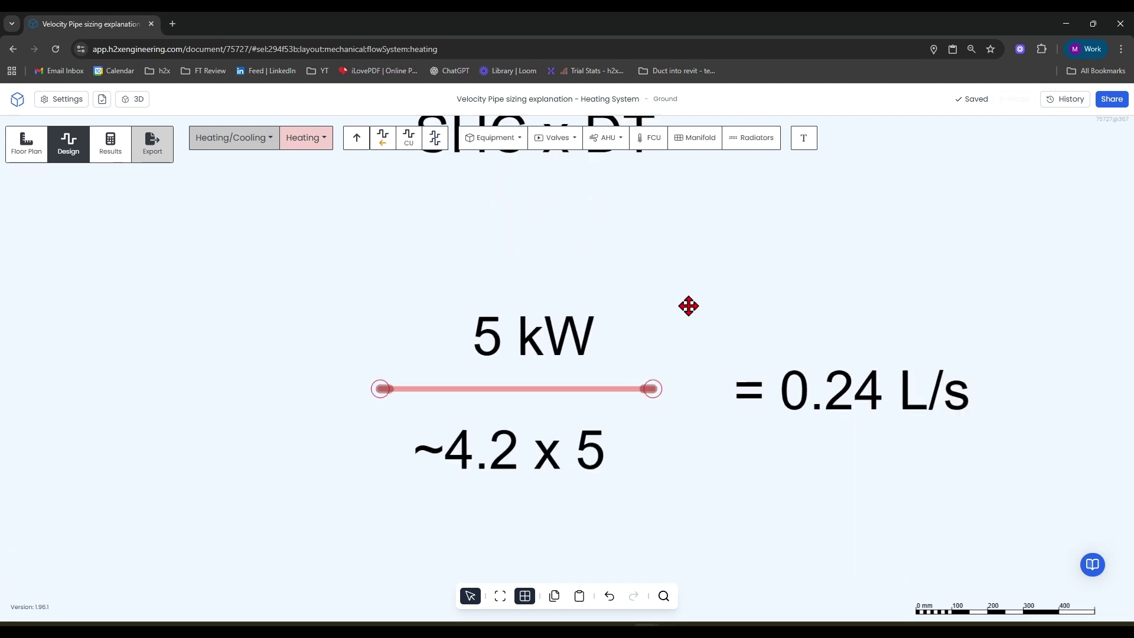
- Show the calculated results for the heating layout and inspect the flow rate and heat load of the flow riser feeding the upper radiators
{"action": "middle_click_drag", "start_coordinate": [686, 306], "coordinate": [395, 329]}
{"action": "scroll", "coordinate": [660, 294], "scroll_direction": "down", "scroll_amount": 2}
{"action": "middle_click_drag", "start_coordinate": [660, 293], "coordinate": [87, 344]}
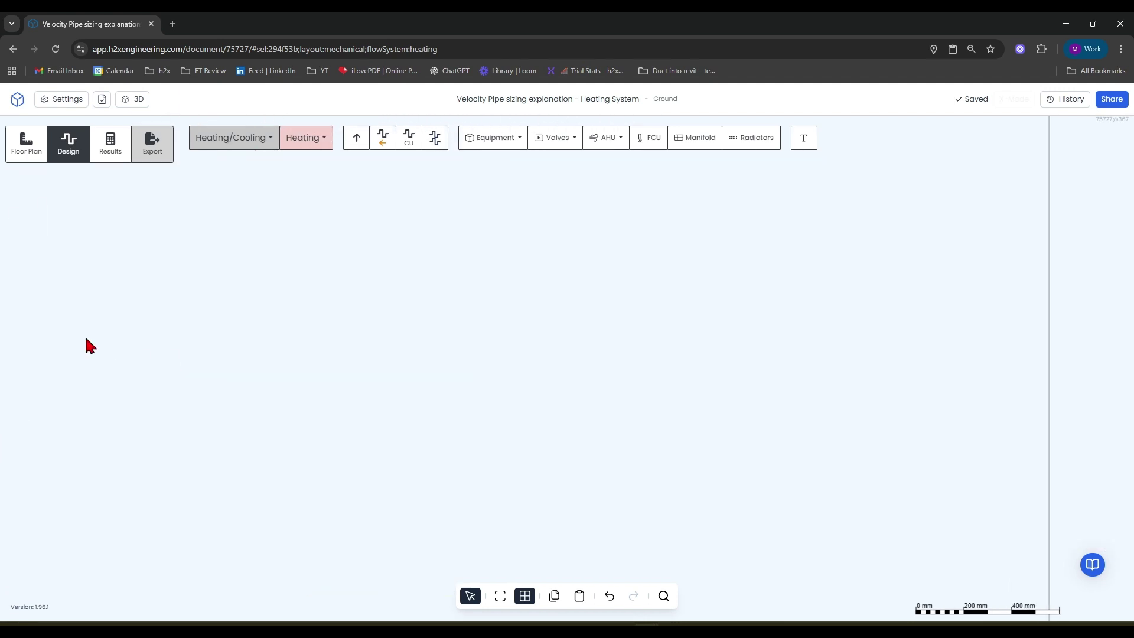
{"action": "scroll", "coordinate": [420, 365], "scroll_direction": "down", "scroll_amount": 2}
{"action": "middle_click_drag", "start_coordinate": [420, 365], "coordinate": [74, 346]}
{"action": "scroll", "coordinate": [322, 372], "scroll_direction": "down", "scroll_amount": 1}
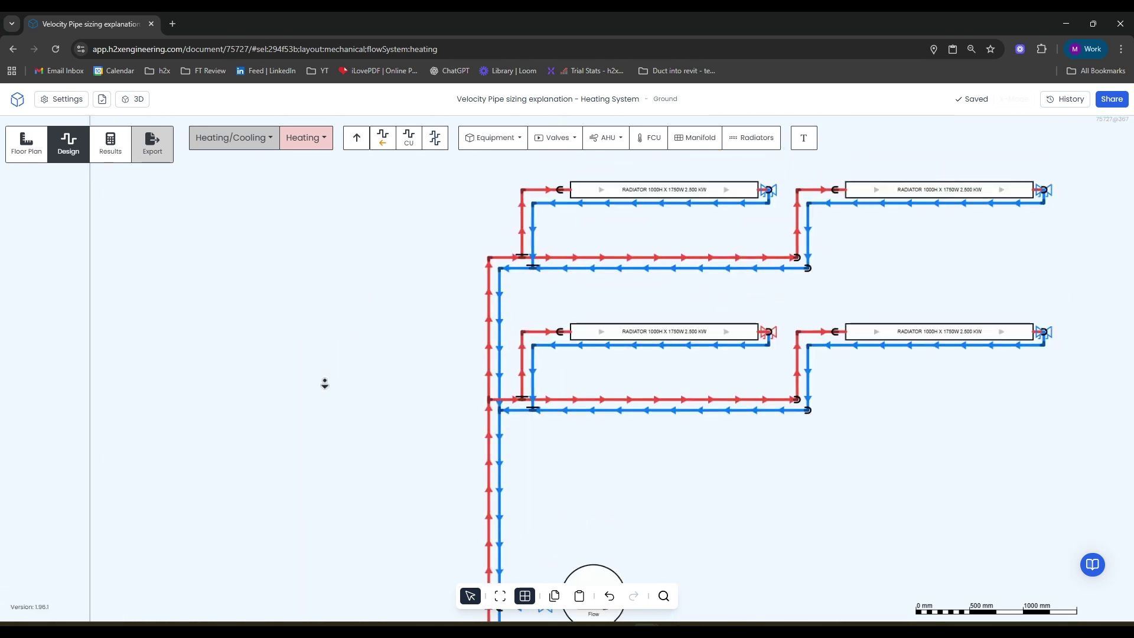
{"action": "scroll", "coordinate": [483, 325], "scroll_direction": "up", "scroll_amount": 4}
{"action": "left_click", "coordinate": [120, 152]}
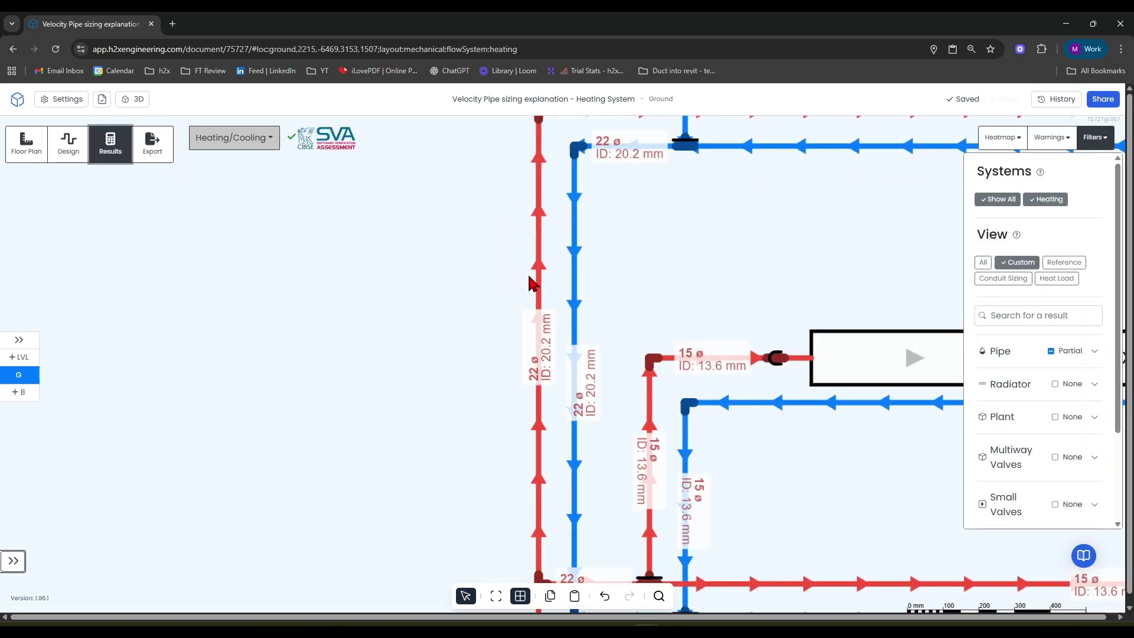
{"action": "mouse_move", "coordinate": [542, 280]}
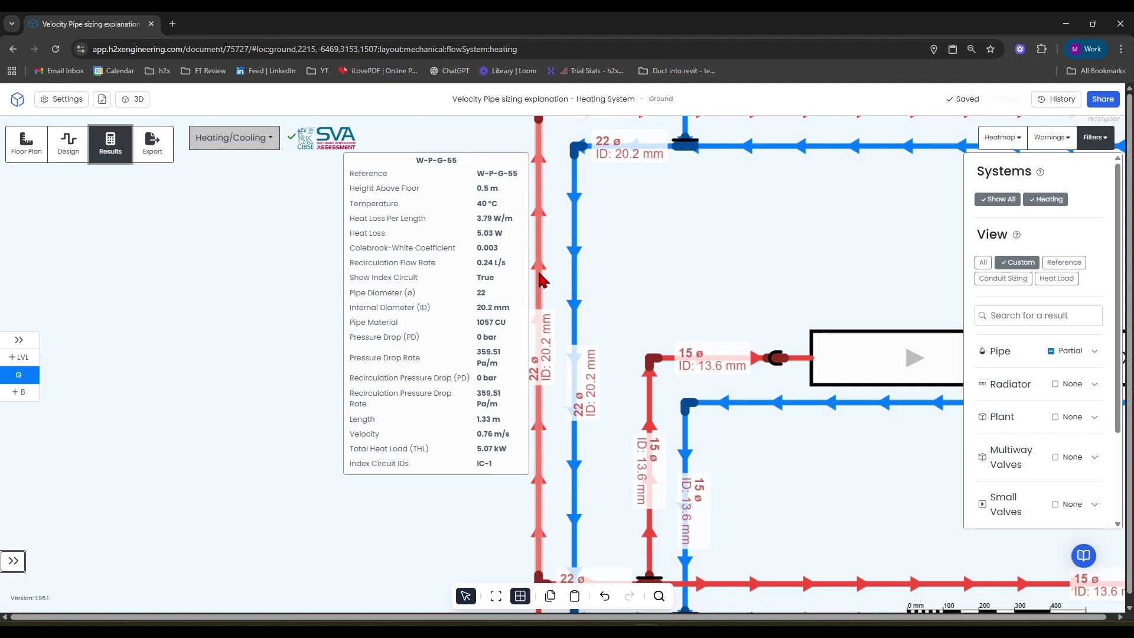
- Exclude the pipe heat load in the air source heat pump's outlet settings
{"action": "scroll", "coordinate": [542, 279], "scroll_direction": "down", "scroll_amount": 5}
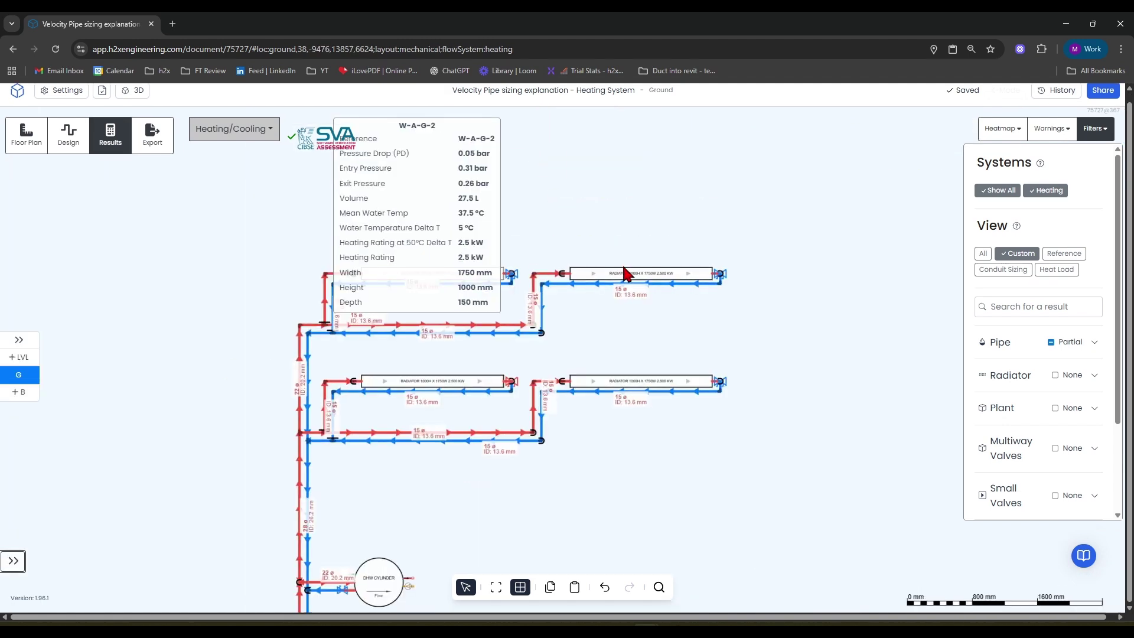
{"action": "scroll", "coordinate": [860, 253], "scroll_direction": "down", "scroll_amount": 5}
{"action": "scroll", "coordinate": [805, 392], "scroll_direction": "left", "scroll_amount": 3}
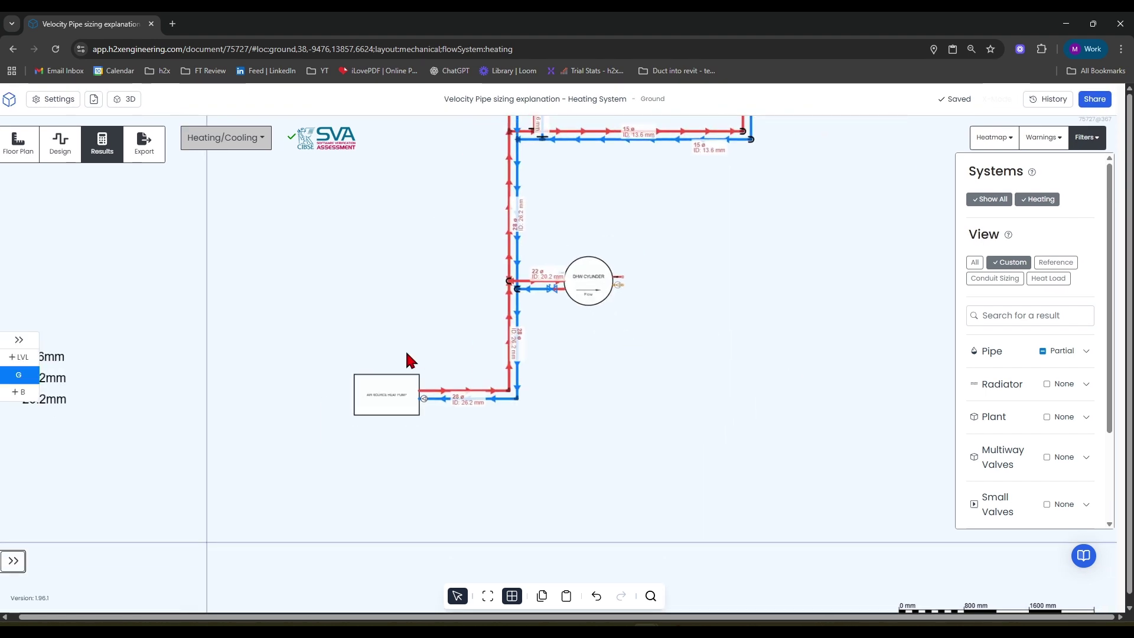
{"action": "left_click", "coordinate": [60, 143]}
{"action": "left_click_drag", "start_coordinate": [385, 388], "coordinate": [388, 391]}
{"action": "scroll", "coordinate": [1057, 473], "scroll_direction": "down", "scroll_amount": 3}
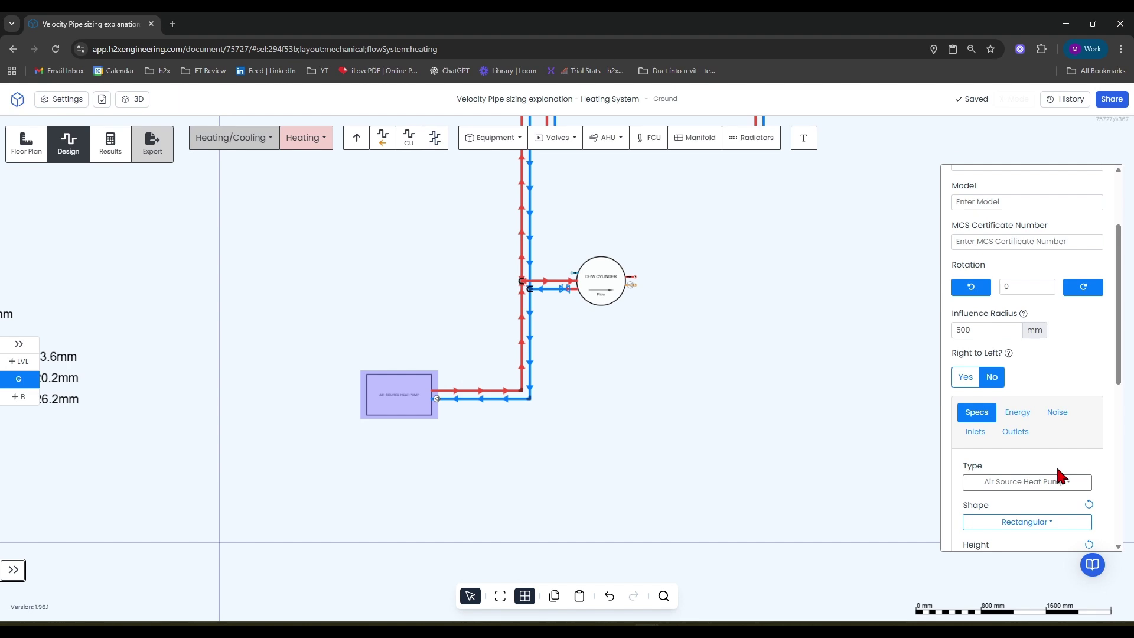
{"action": "left_click", "coordinate": [1016, 433]}
{"action": "scroll", "coordinate": [1011, 435], "scroll_direction": "down", "scroll_amount": 5}
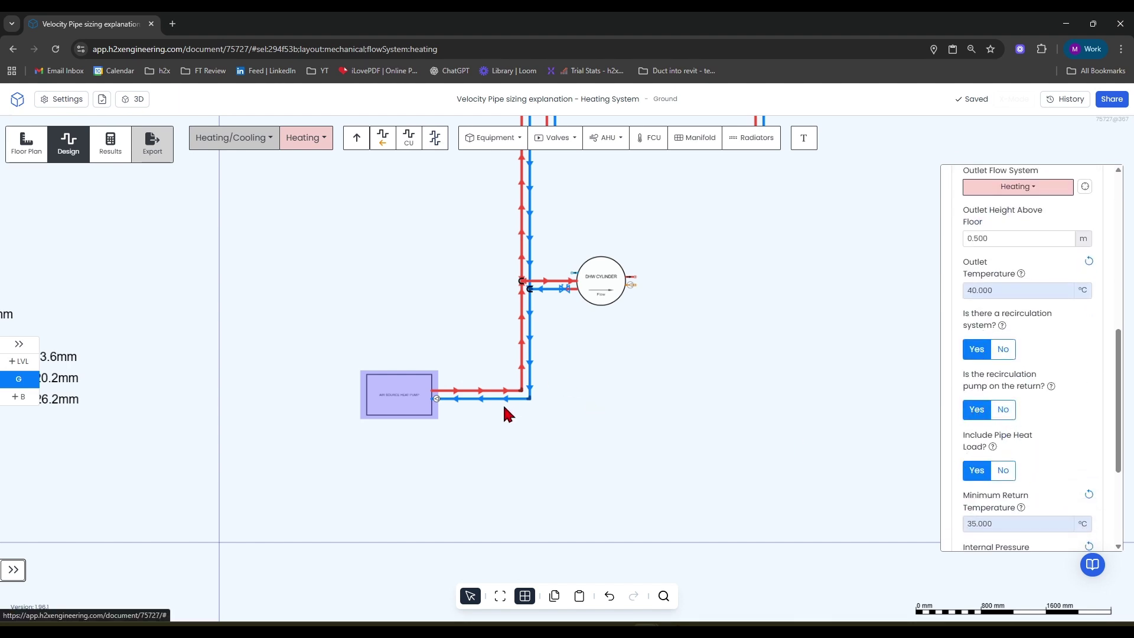
{"action": "left_click", "coordinate": [1000, 473]}
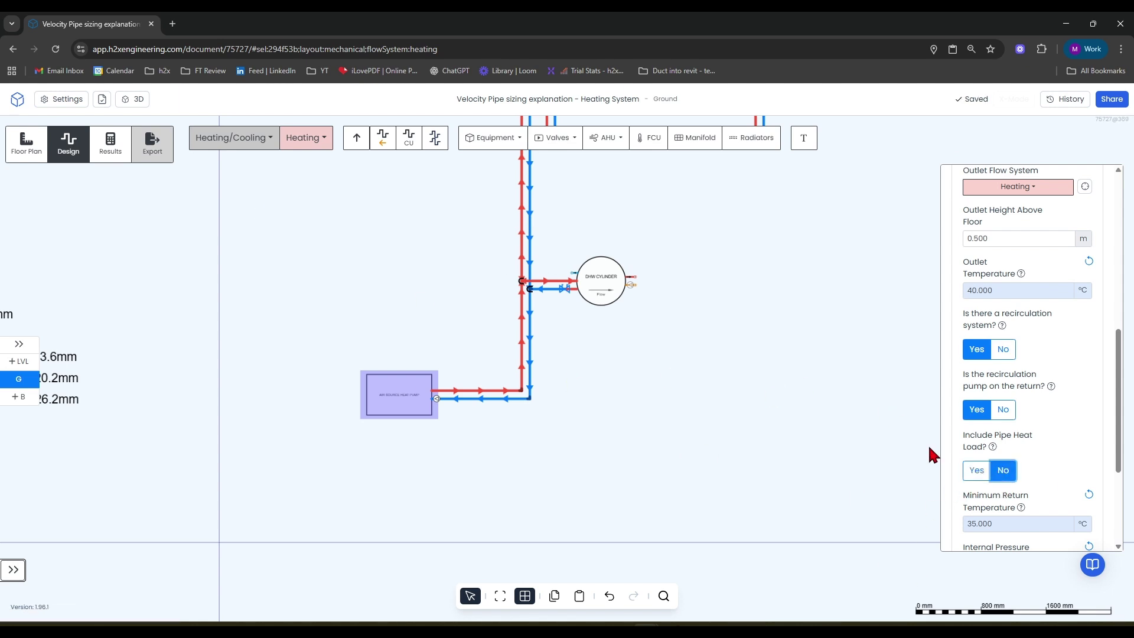
{"action": "left_click", "coordinate": [782, 256]}
- Show the recalculated results and inspect the total heat load and flow rate of the return riser beside the upper radiators
{"action": "scroll", "coordinate": [395, 317], "scroll_direction": "up", "scroll_amount": 5}
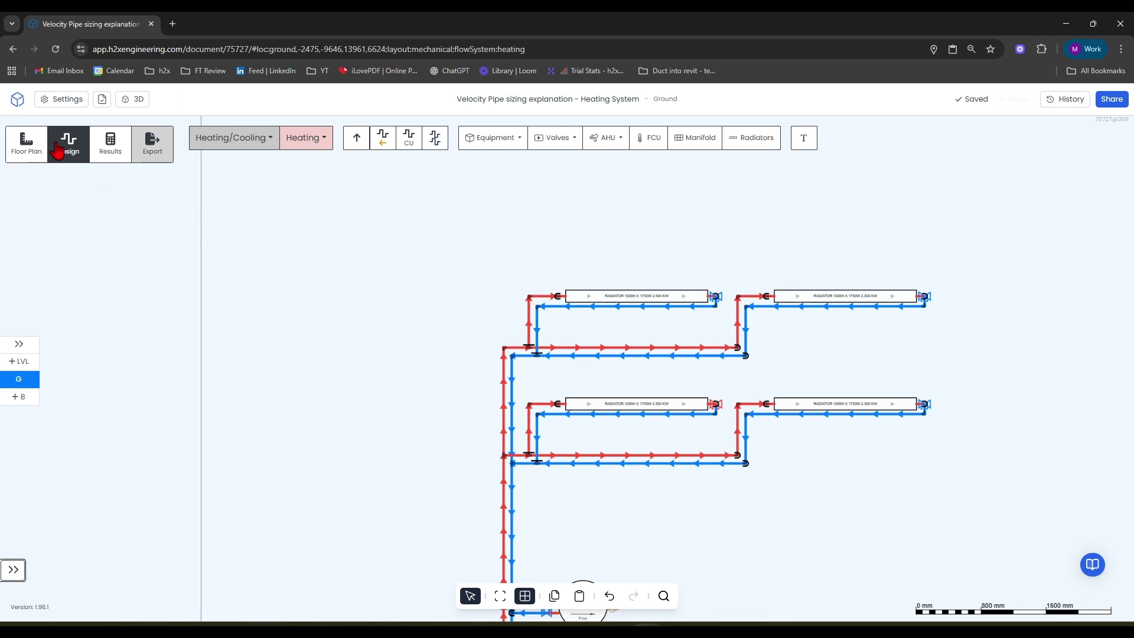
{"action": "left_click", "coordinate": [109, 143]}
{"action": "scroll", "coordinate": [513, 396], "scroll_direction": "up", "scroll_amount": 5}
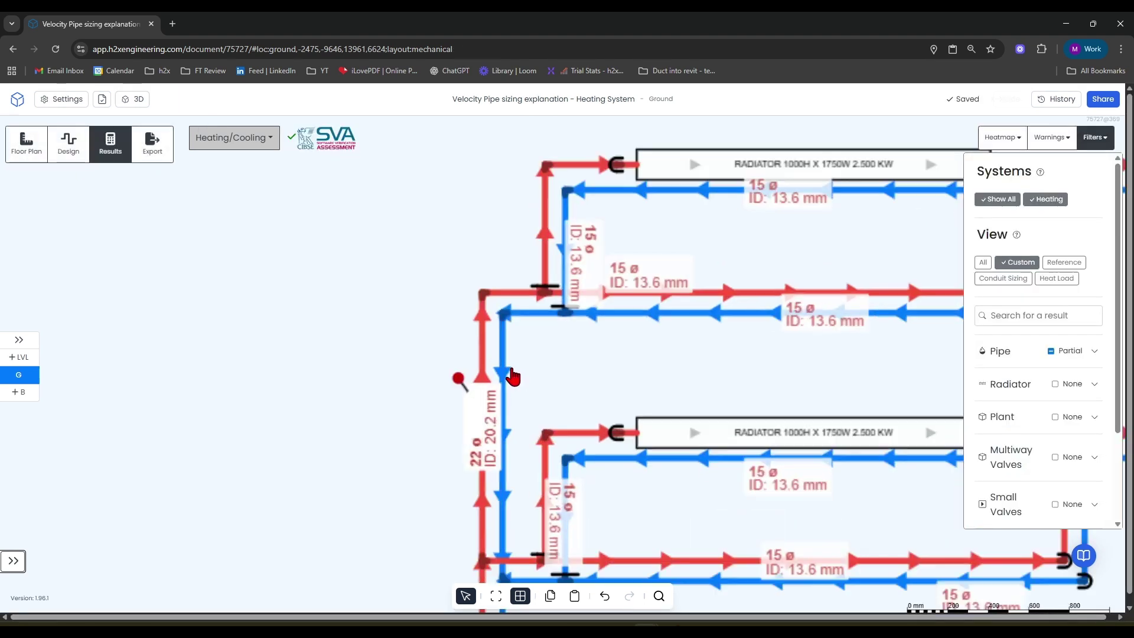
{"action": "mouse_move", "coordinate": [504, 363]}
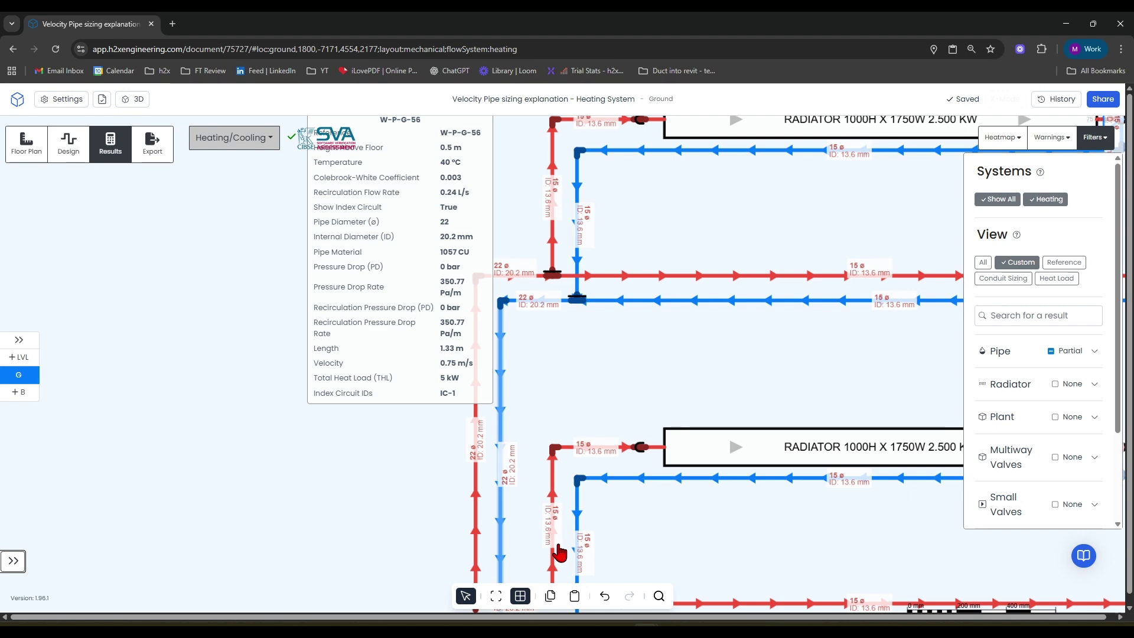
- Review the worked flow-rate calculation in L/s among the formula notes beside the layout
{"action": "scroll", "coordinate": [502, 413], "scroll_direction": "down", "scroll_amount": 3}
{"action": "left_click", "coordinate": [324, 431]}
{"action": "left_click_drag", "start_coordinate": [268, 410], "coordinate": [459, 410]}
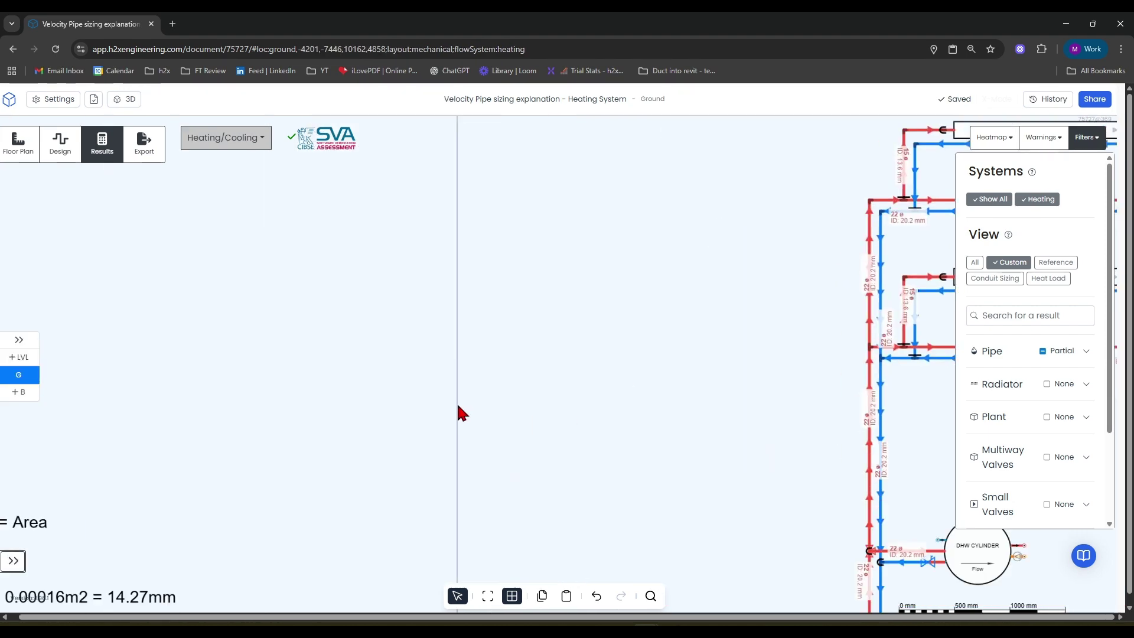
{"action": "scroll", "coordinate": [337, 431], "scroll_direction": "down", "scroll_amount": 2}
{"action": "left_click_drag", "start_coordinate": [337, 431], "coordinate": [603, 321]}
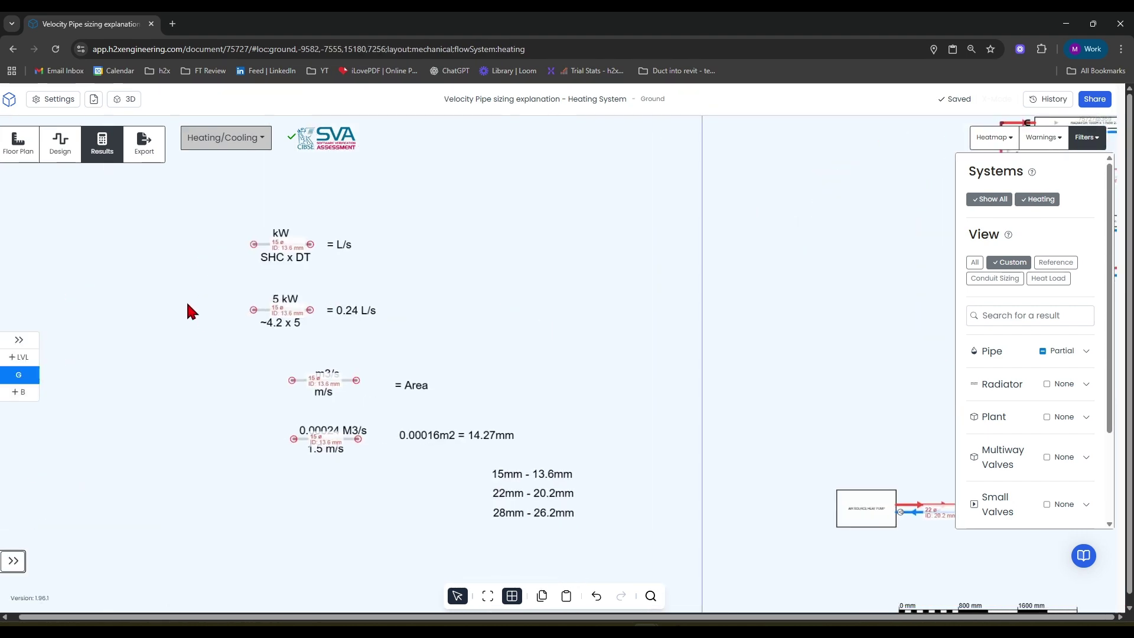
{"action": "scroll", "coordinate": [241, 354], "scroll_direction": "up", "scroll_amount": 2}
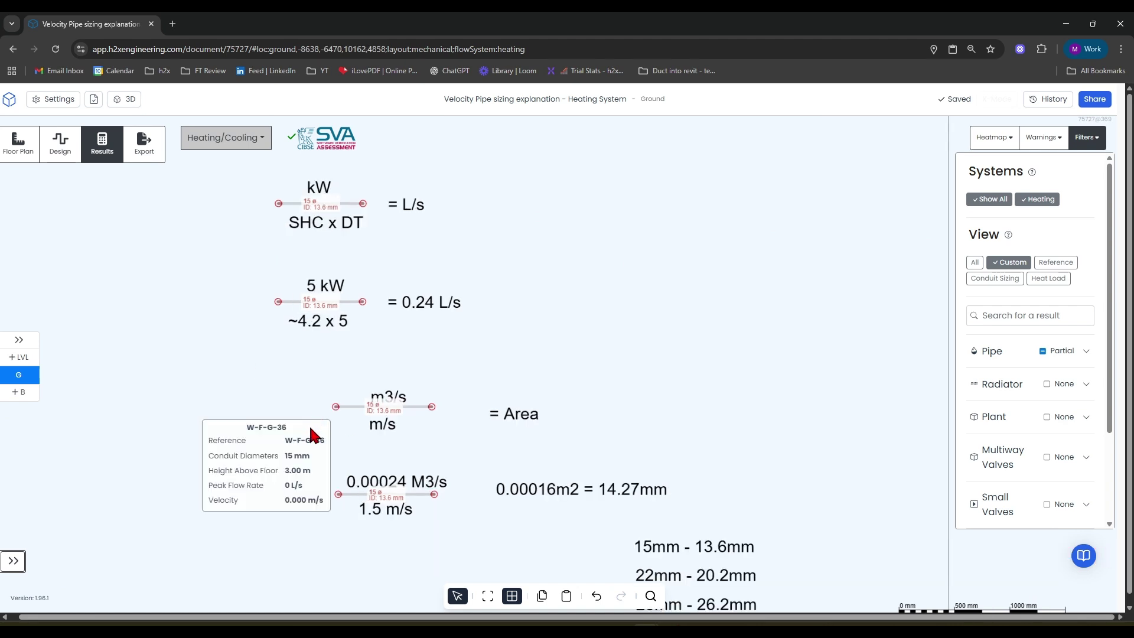
{"action": "scroll", "coordinate": [372, 369], "scroll_direction": "up", "scroll_amount": 2}
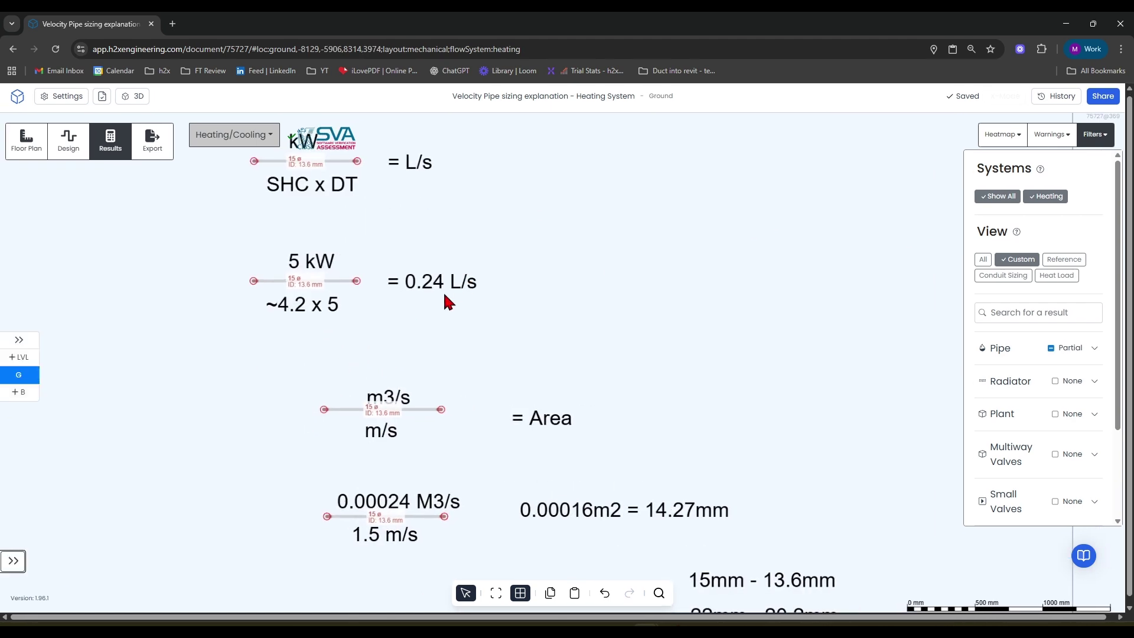
- Relate the flow-rate result in L/s to the m3/s over m/s area formula
{"action": "left_click_drag", "start_coordinate": [476, 345], "coordinate": [408, 321]}
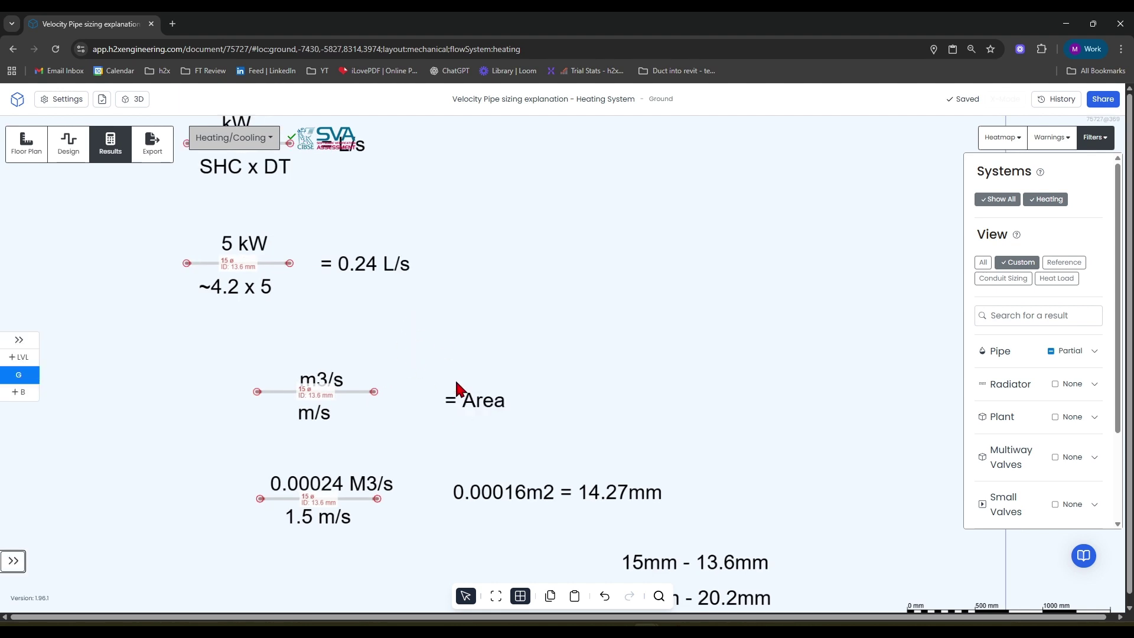
{"action": "scroll", "coordinate": [363, 366], "scroll_direction": "up", "scroll_amount": 2}
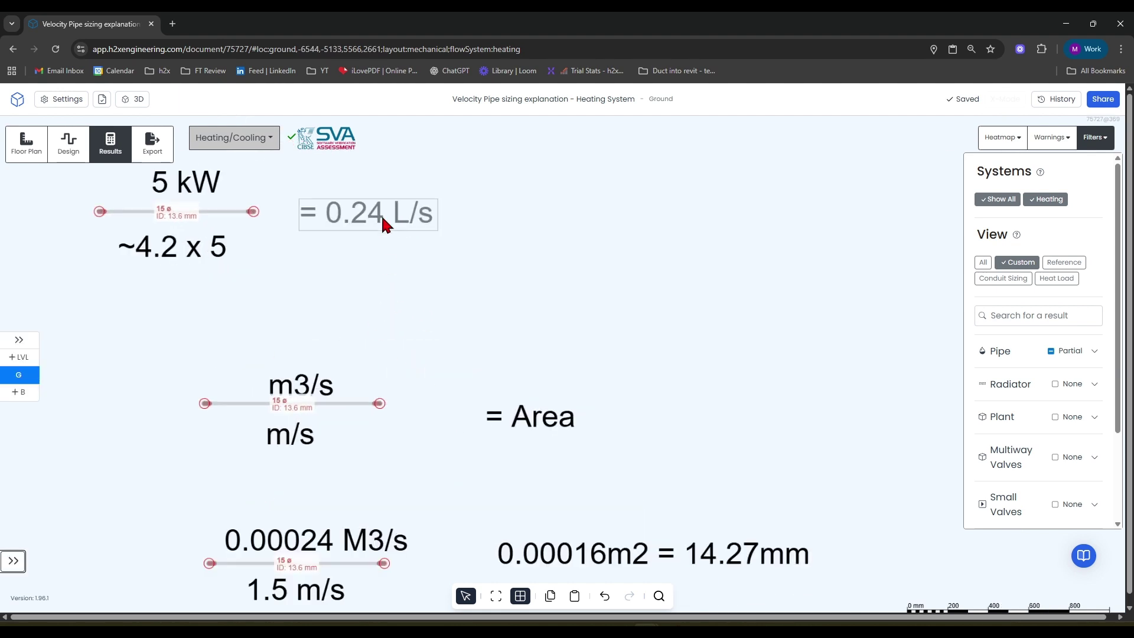
{"action": "scroll", "coordinate": [412, 348], "scroll_direction": "left", "scroll_amount": 3}
{"action": "scroll", "coordinate": [412, 349], "scroll_direction": "down", "scroll_amount": 2}
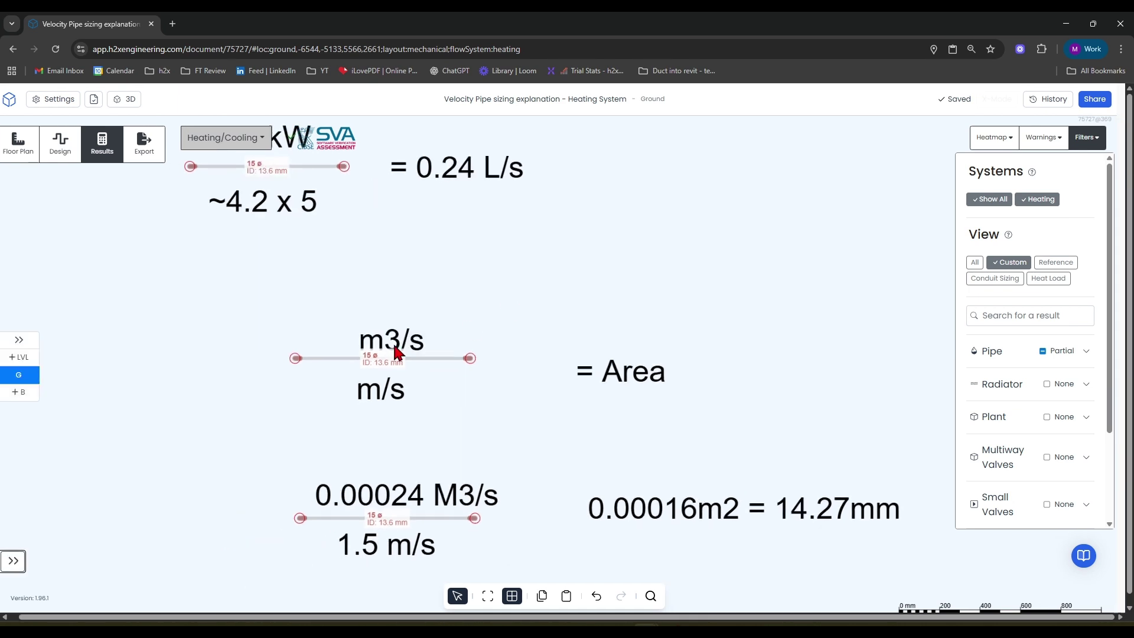
{"action": "scroll", "coordinate": [512, 347], "scroll_direction": "down", "scroll_amount": 3}
{"action": "scroll", "coordinate": [511, 346], "scroll_direction": "right", "scroll_amount": 1}
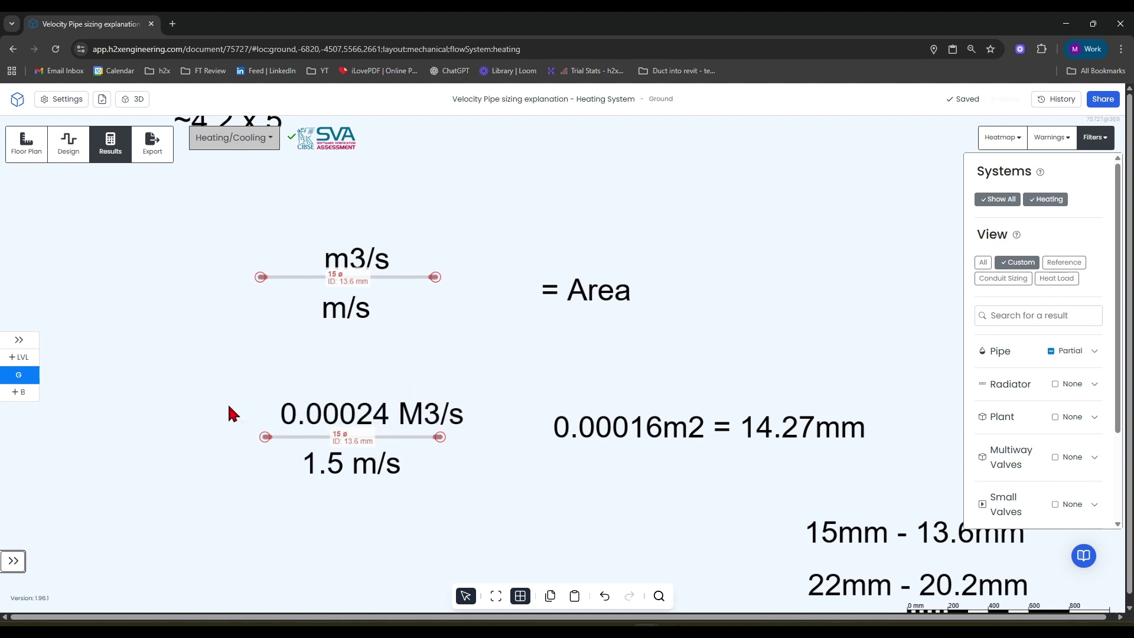
- Compare the general area formula with the worked calculation of 0.00024 M3/s over 1.5 m/s
{"action": "left_click_drag", "start_coordinate": [288, 523], "coordinate": [258, 464]}
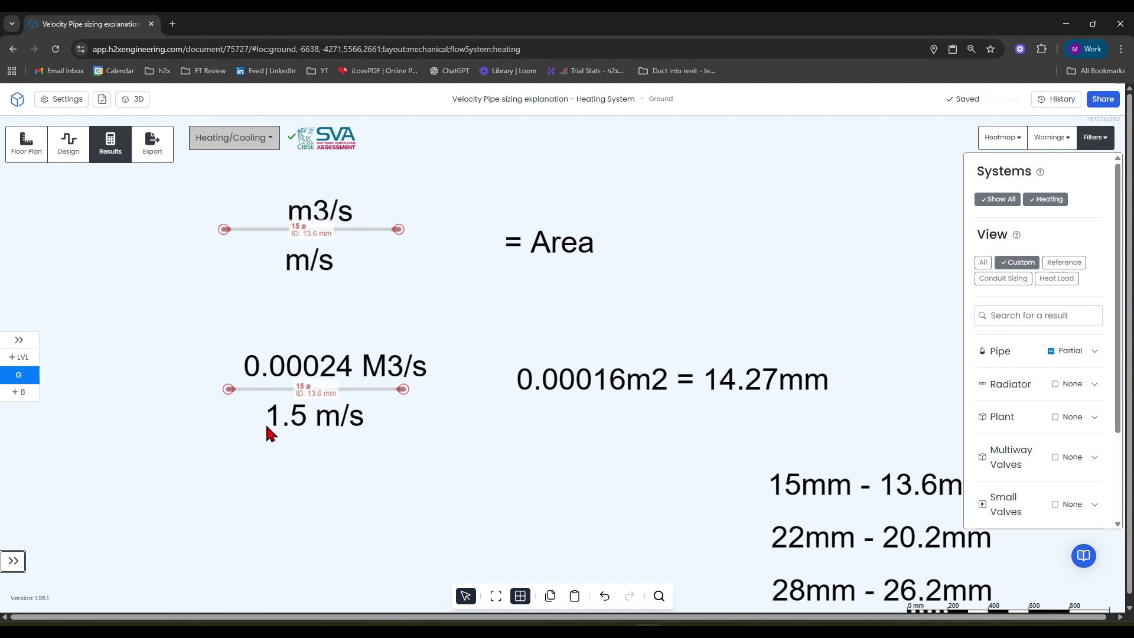
{"action": "left_click", "coordinate": [324, 449]}
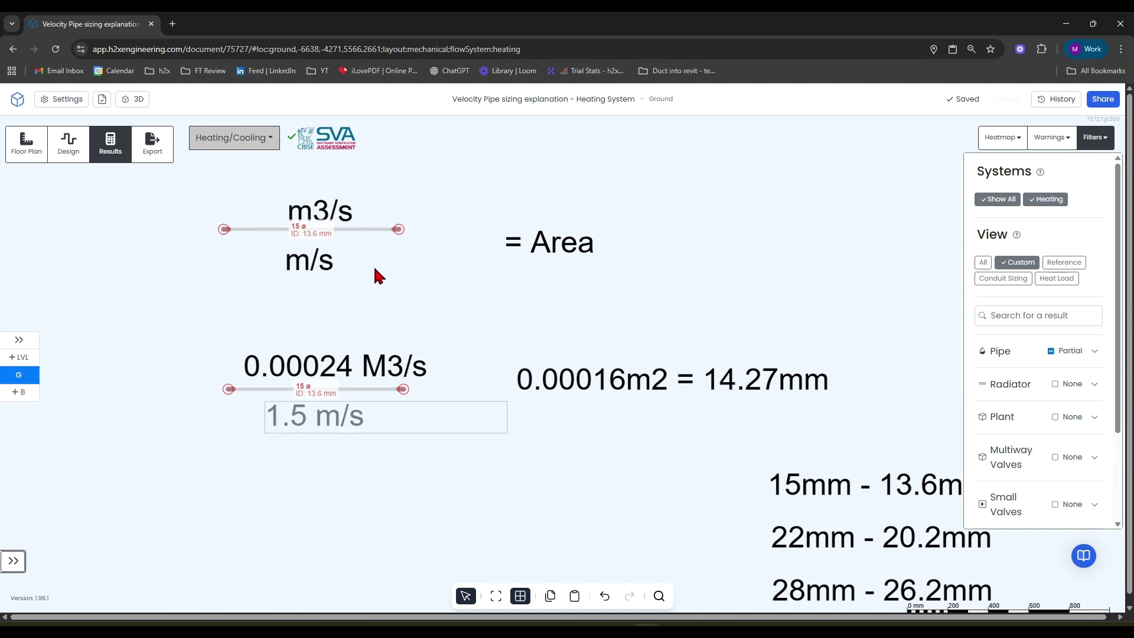
{"action": "left_click_drag", "start_coordinate": [428, 304], "coordinate": [434, 355]}
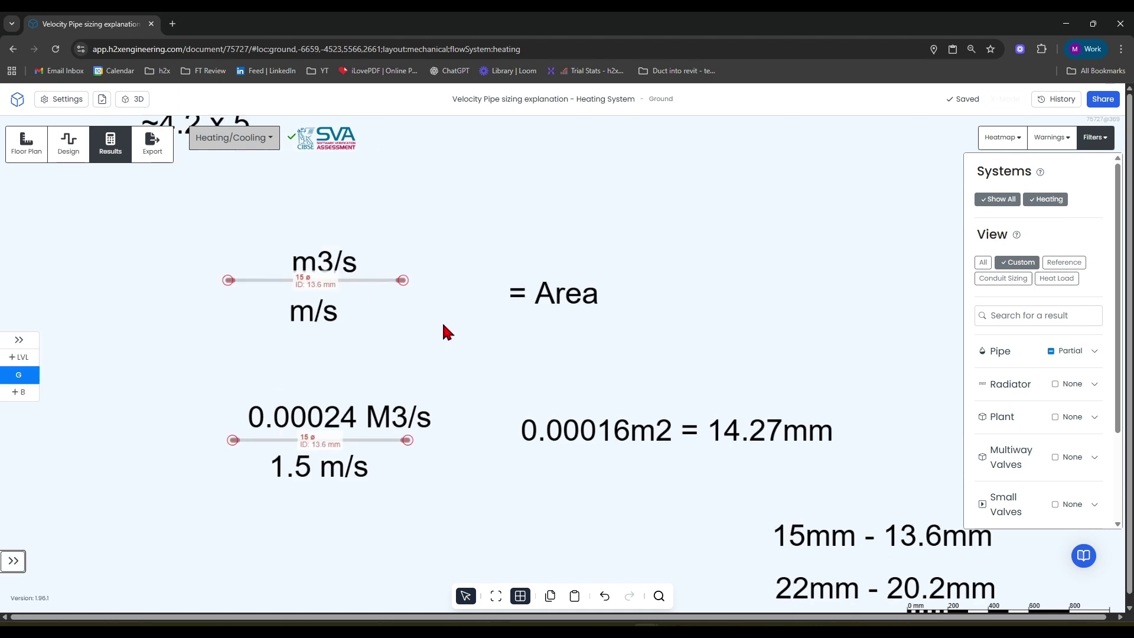
{"action": "double_click", "coordinate": [446, 319]}
{"action": "double_click", "coordinate": [547, 292]}
{"action": "left_click", "coordinate": [549, 329]}
{"action": "double_click", "coordinate": [534, 440]}
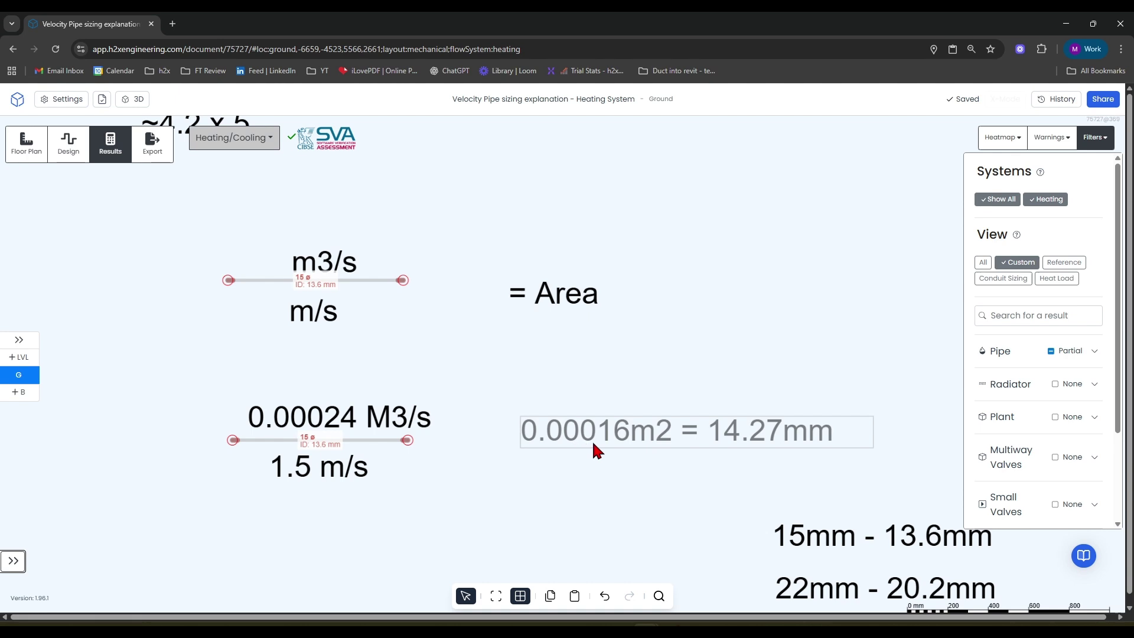
{"action": "double_click", "coordinate": [752, 291]}
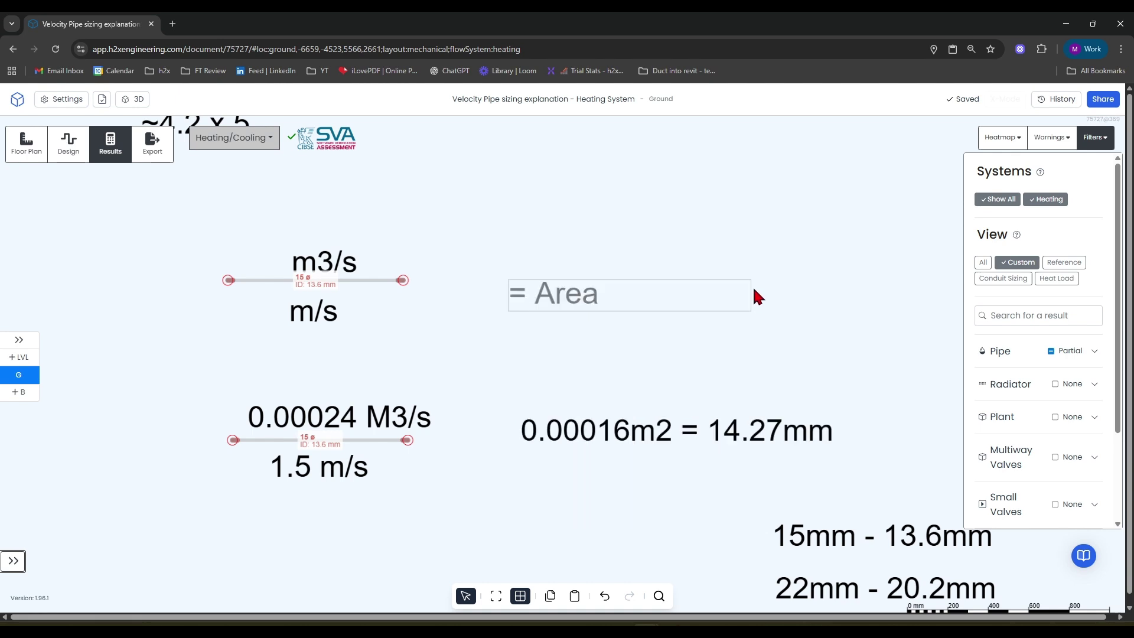
- Compare the diameter derived from the worked area with the internal diameters listed for 15mm, 22mm and 28mm pipes
{"action": "left_click_drag", "start_coordinate": [816, 367], "coordinate": [603, 336]}
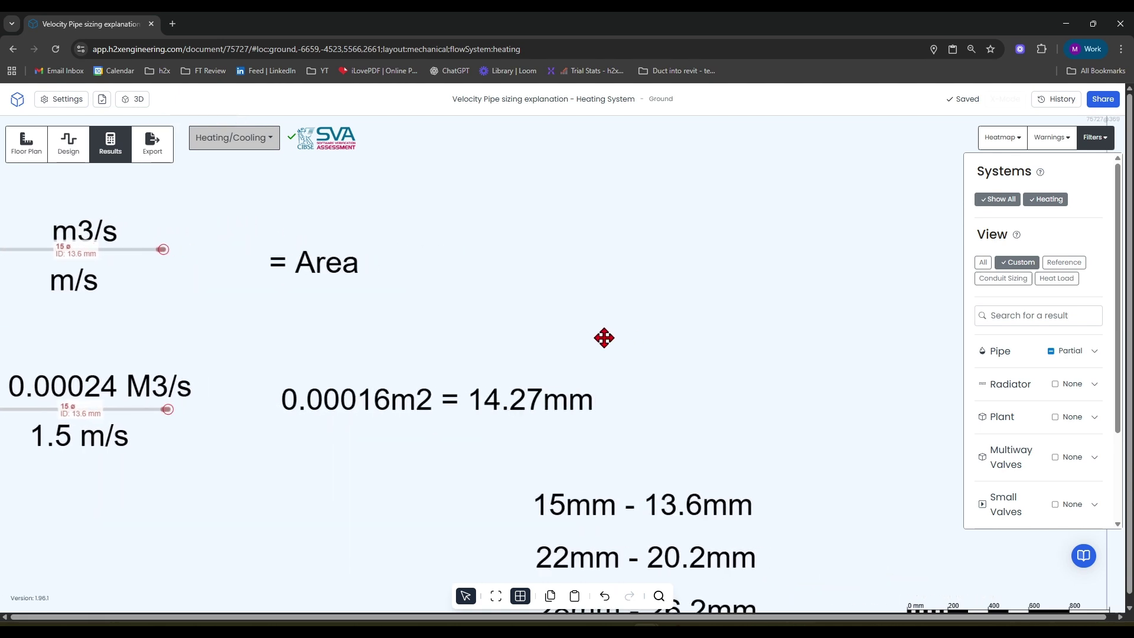
{"action": "double_click", "coordinate": [522, 404]}
{"action": "left_click", "coordinate": [439, 441]}
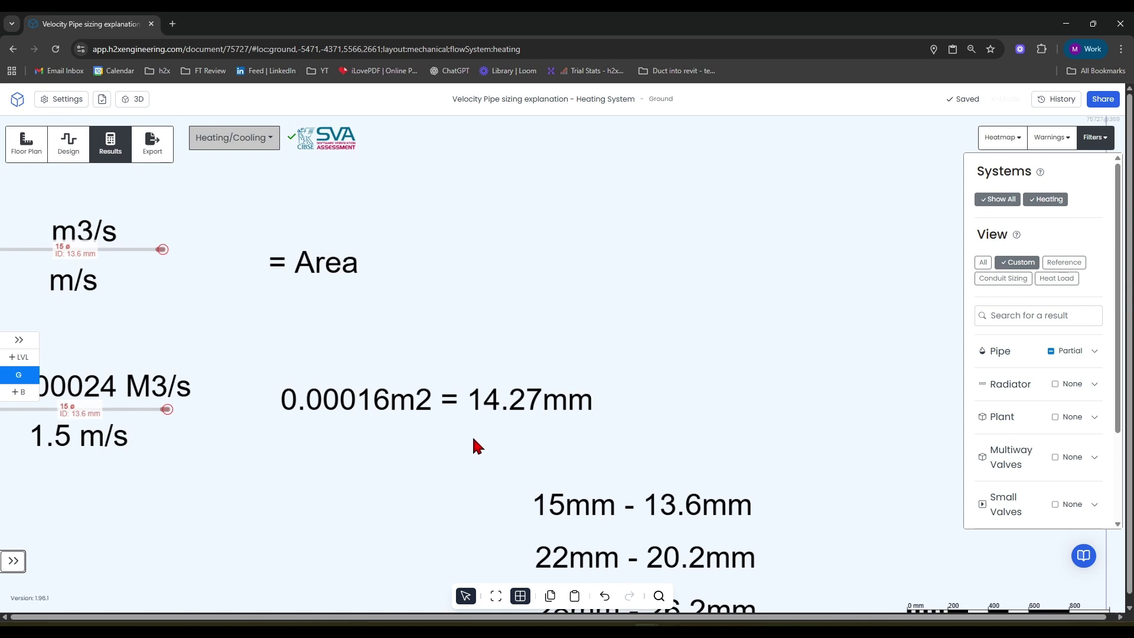
{"action": "left_click_drag", "start_coordinate": [470, 481], "coordinate": [390, 324]}
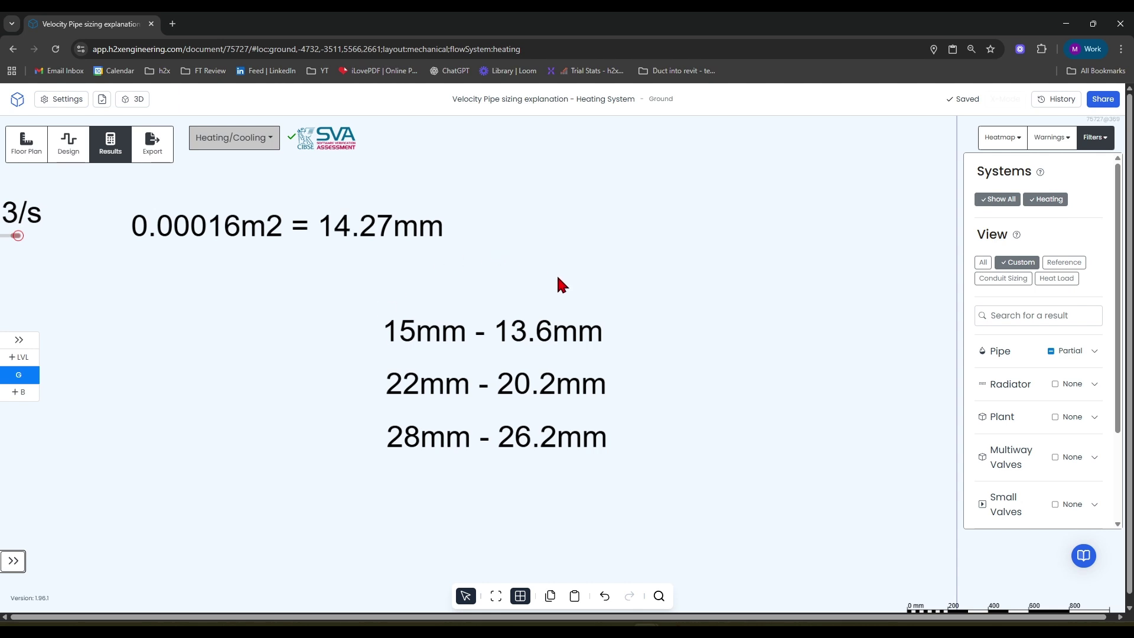
{"action": "left_click", "coordinate": [560, 322]}
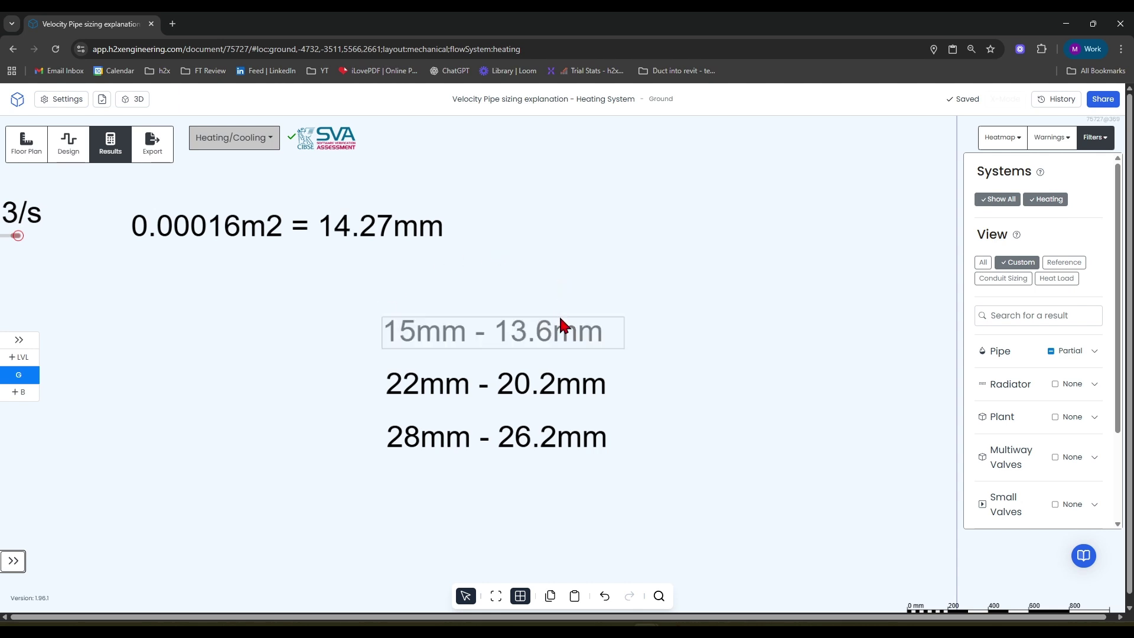
{"action": "left_click", "coordinate": [364, 231]}
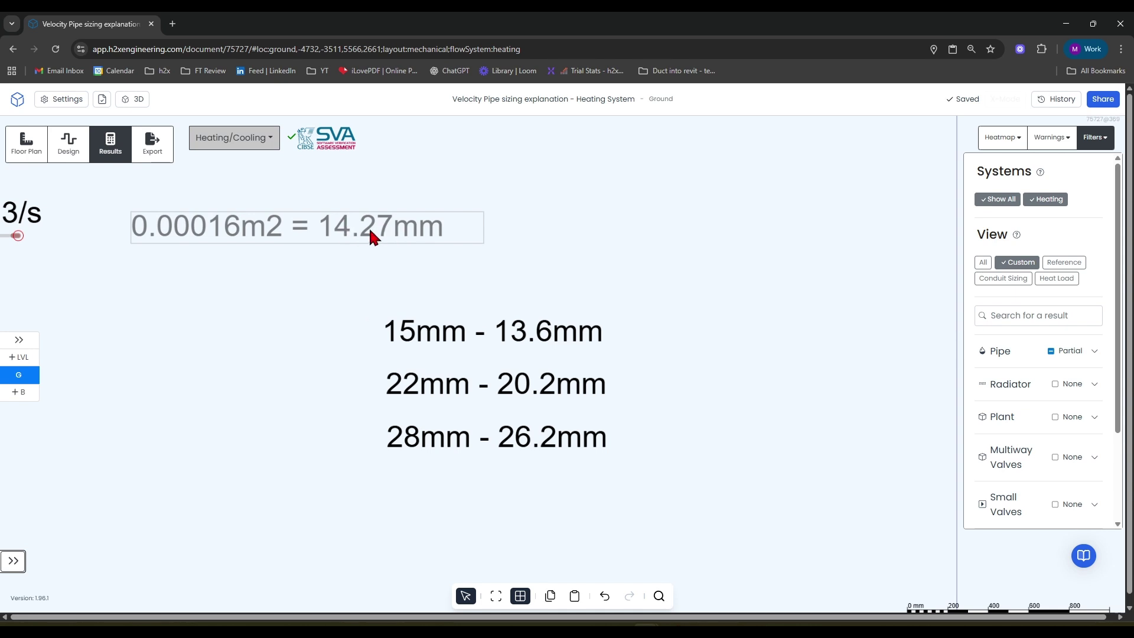
- Match the diameter from the 0.00016m2 area result to a suitable internal diameter in the 15mm, 22mm and 28mm list
{"action": "left_click", "coordinate": [353, 280]}
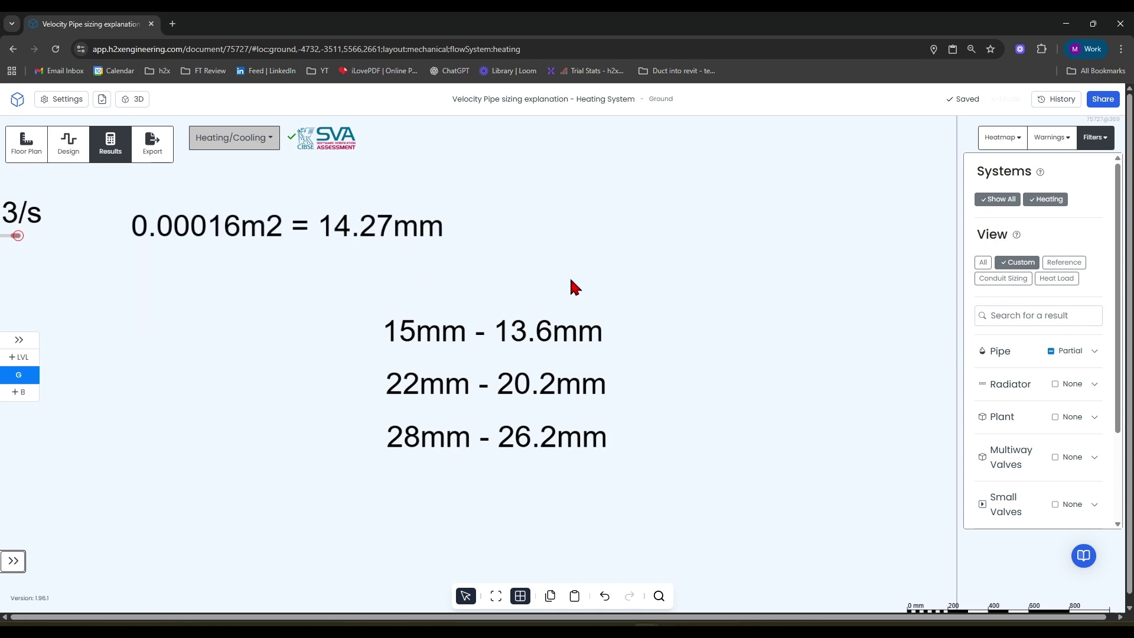
{"action": "left_click", "coordinate": [618, 372]}
{"action": "left_click", "coordinate": [507, 384]}
{"action": "left_click", "coordinate": [507, 384]}
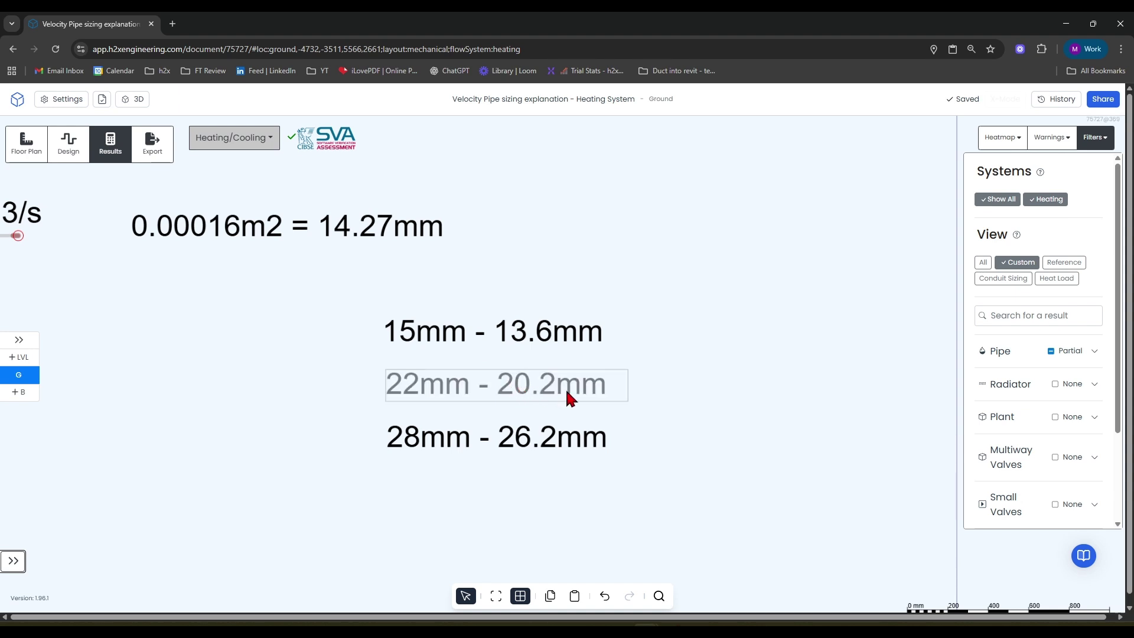
{"action": "left_click", "coordinate": [615, 366]}
{"action": "left_click", "coordinate": [366, 231]}
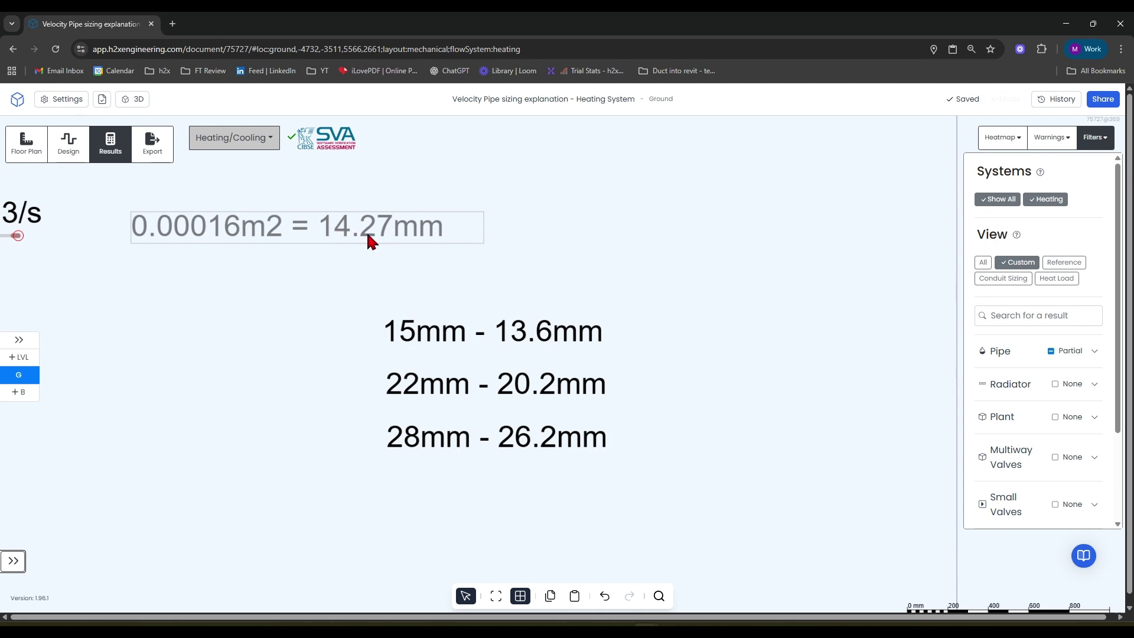
{"action": "left_click", "coordinate": [350, 244]}
- Check the pipe size and internal diameter labels on the heating flow and return risers beside the radiators
{"action": "scroll", "coordinate": [335, 251], "scroll_direction": "down", "scroll_amount": 5}
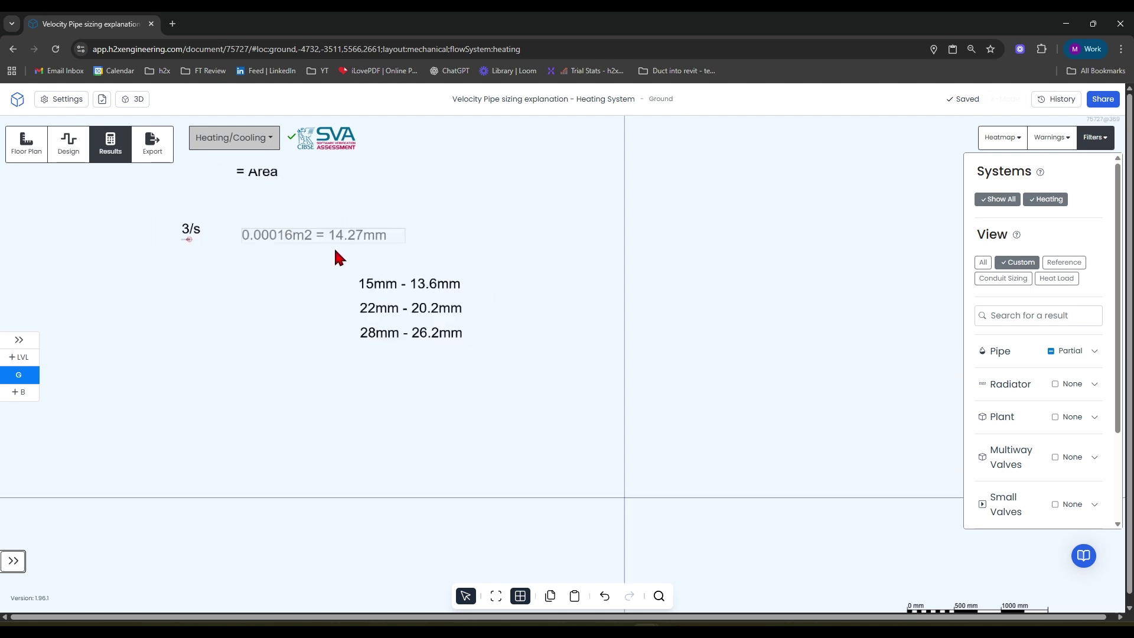
{"action": "scroll", "coordinate": [953, 350], "scroll_direction": "down", "scroll_amount": 1}
{"action": "scroll", "coordinate": [709, 482], "scroll_direction": "up", "scroll_amount": 5}
{"action": "scroll", "coordinate": [709, 481], "scroll_direction": "right", "scroll_amount": 5}
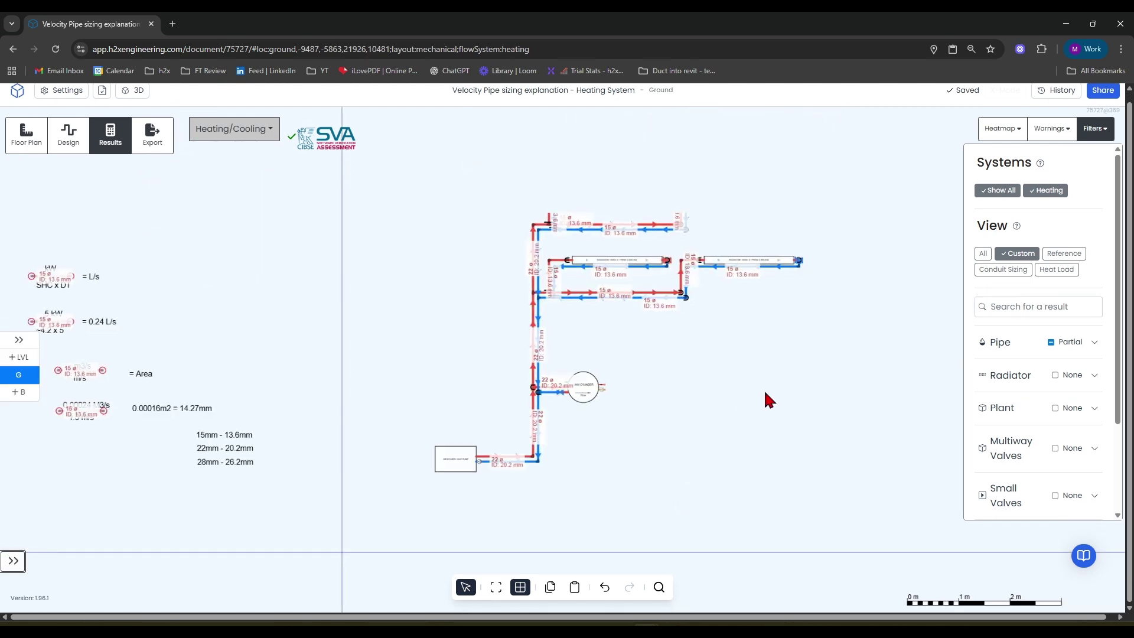
{"action": "mouse_move", "coordinate": [514, 302]}
{"action": "scroll", "coordinate": [509, 314], "scroll_direction": "up", "scroll_amount": 3}
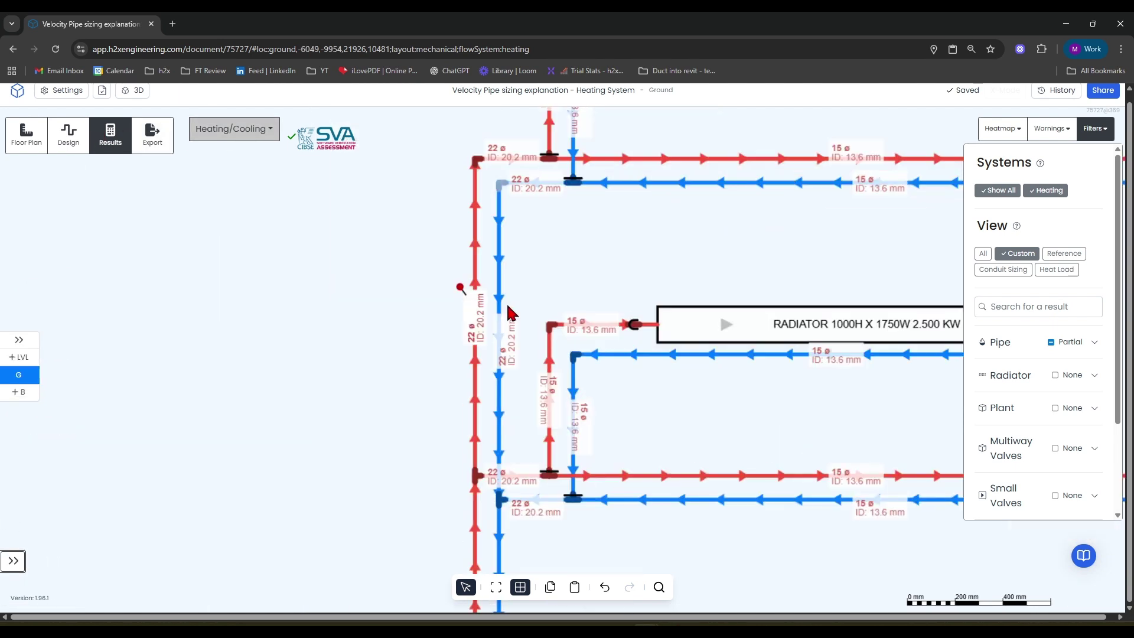
{"action": "mouse_move", "coordinate": [488, 329]}
{"action": "scroll", "coordinate": [484, 331], "scroll_direction": "up", "scroll_amount": 3}
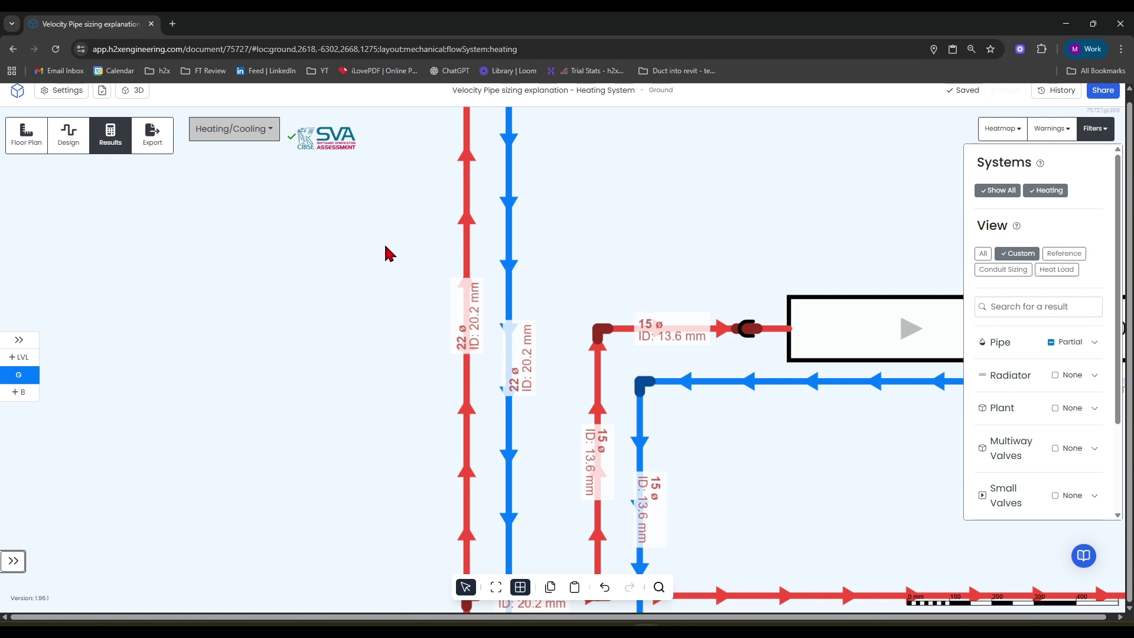
- Set the Heating system's maximum velocity to 0.6 m/s for both risers and mains in the project settings
{"action": "left_click", "coordinate": [78, 94]}
{"action": "left_click", "coordinate": [59, 250]}
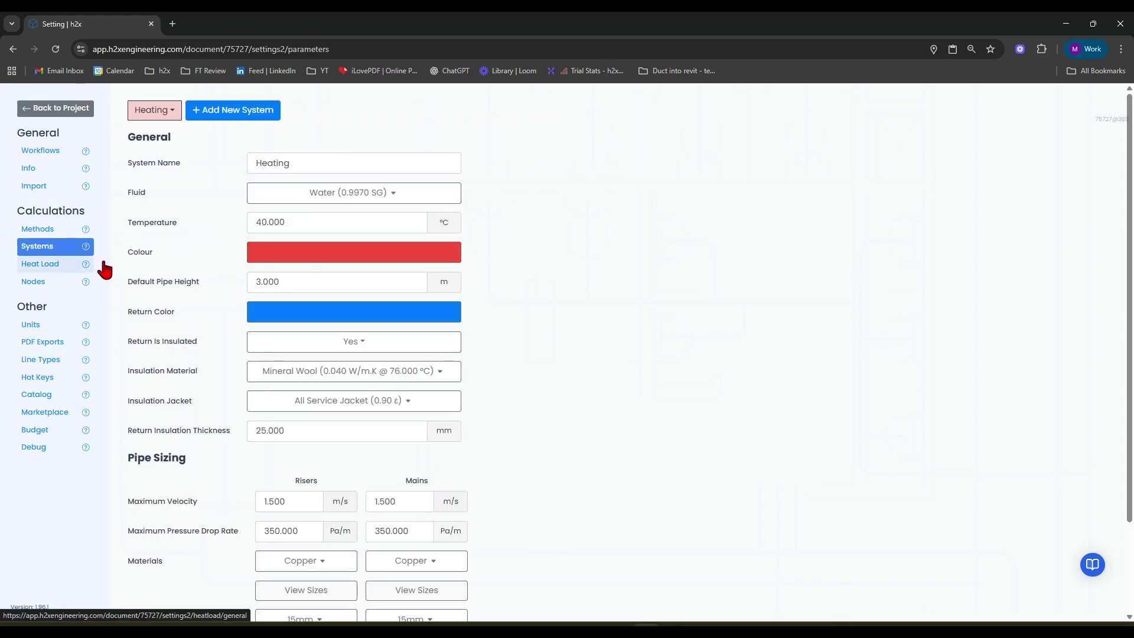
{"action": "scroll", "coordinate": [355, 373], "scroll_direction": "down", "scroll_amount": 2}
{"action": "double_click", "coordinate": [286, 392]}
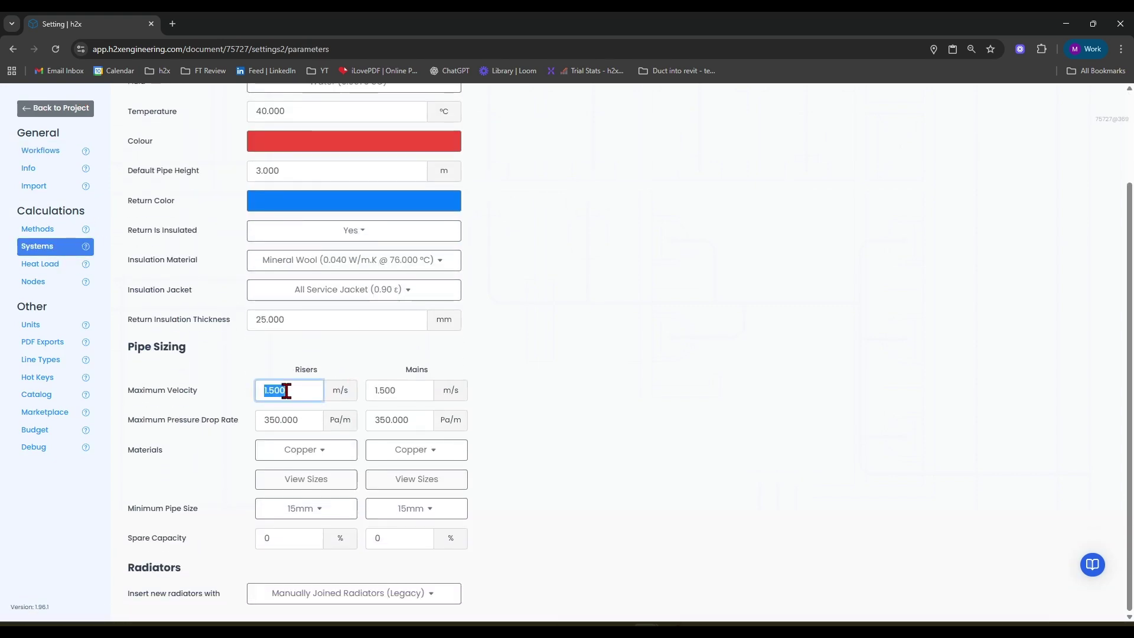
{"action": "type", "text": "0"}
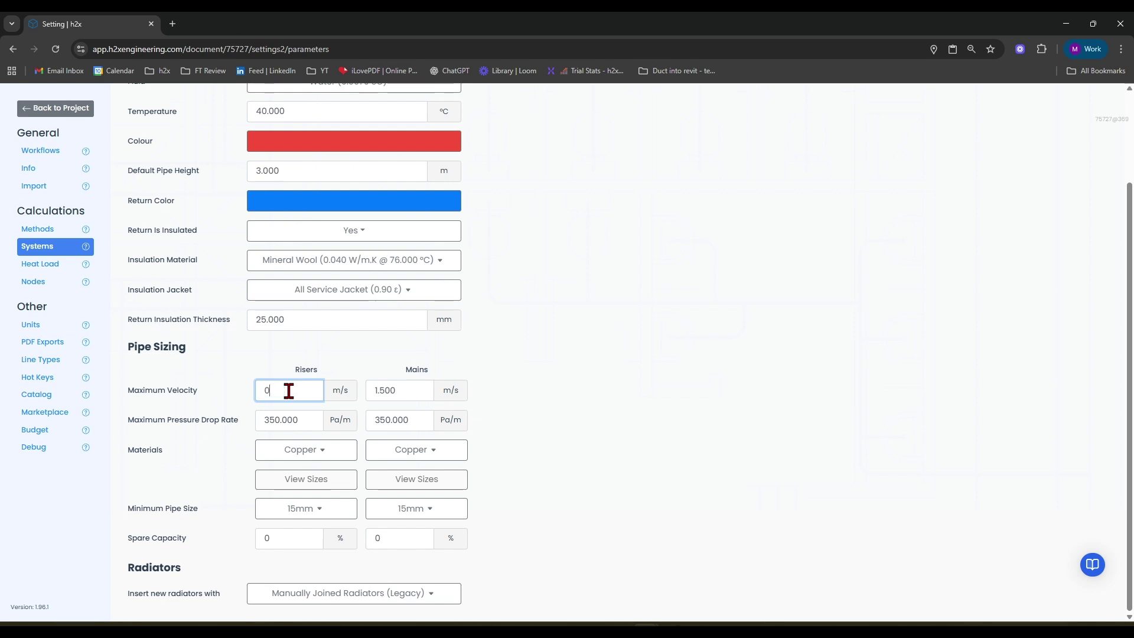
{"action": "type", "text": ".6"}
{"action": "double_click", "coordinate": [389, 390]}
{"action": "type", "text": "0.6"}
{"action": "key", "text": "Return"}
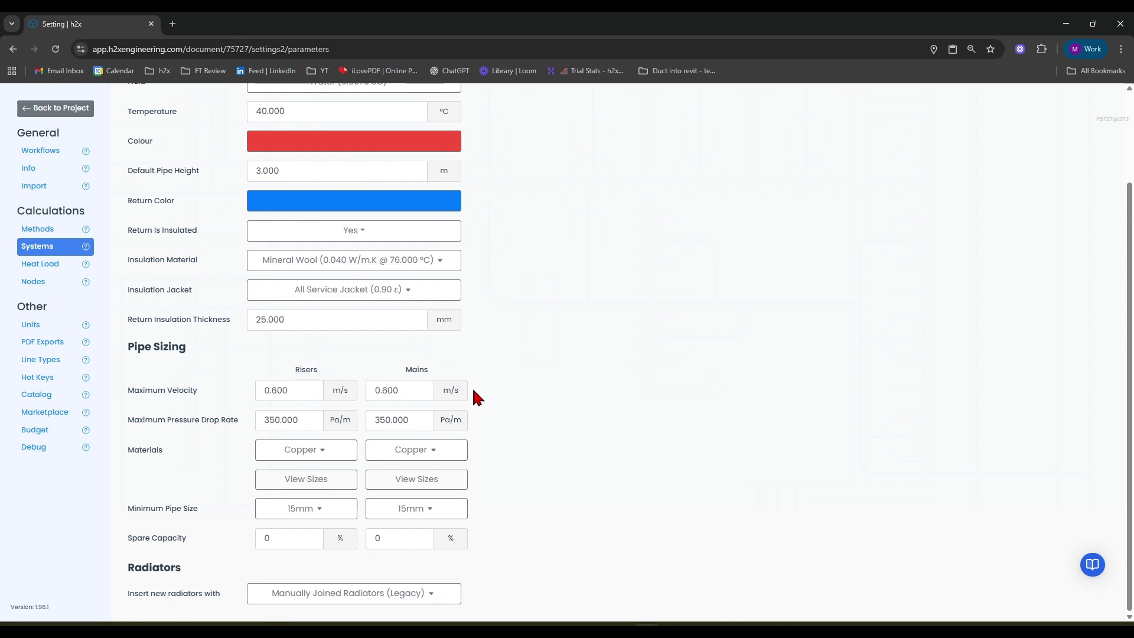
- Review the copper pipe sizes, material choice and minimum pipe size options for the Heating system's risers
{"action": "left_click", "coordinate": [267, 511]}
{"action": "left_click", "coordinate": [317, 479]}
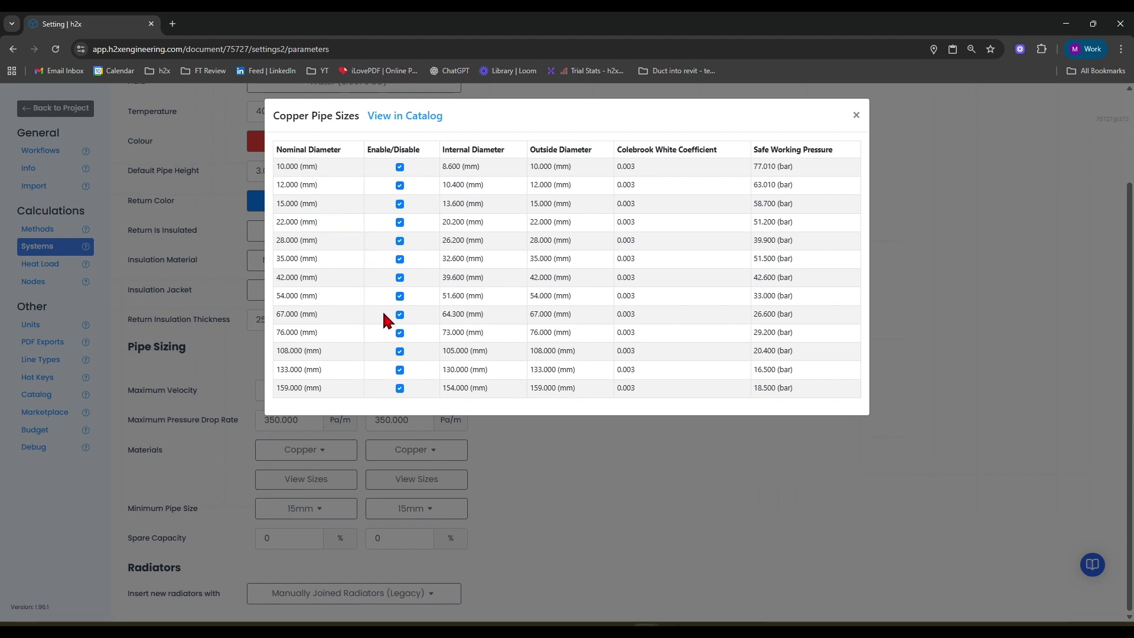
{"action": "left_click", "coordinate": [850, 119]}
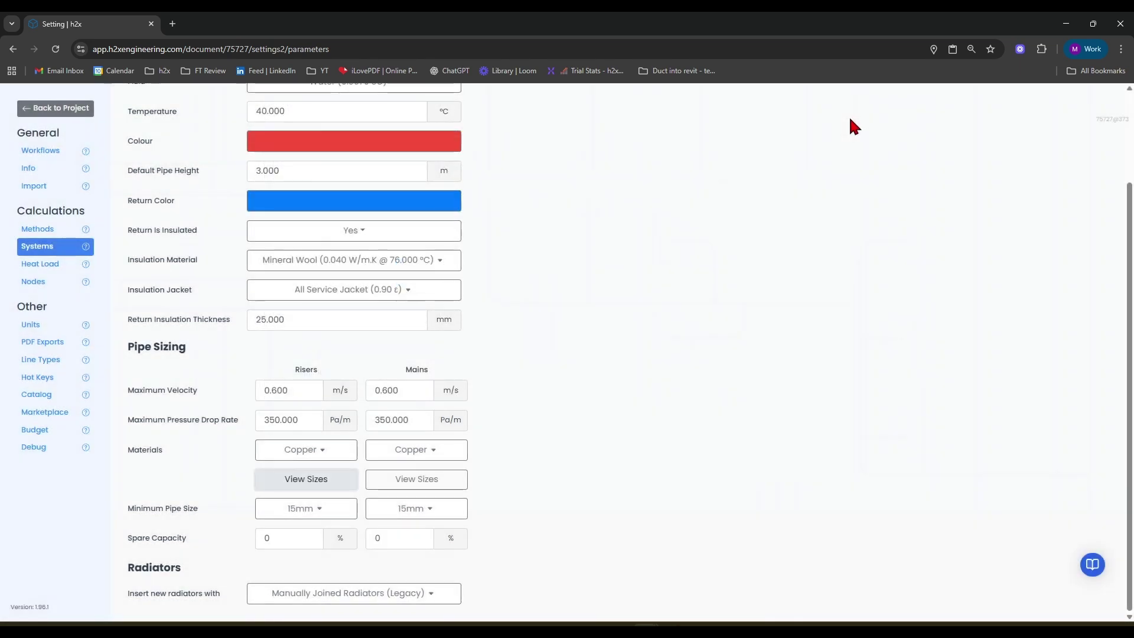
{"action": "left_click", "coordinate": [337, 461]}
{"action": "left_click", "coordinate": [576, 404]}
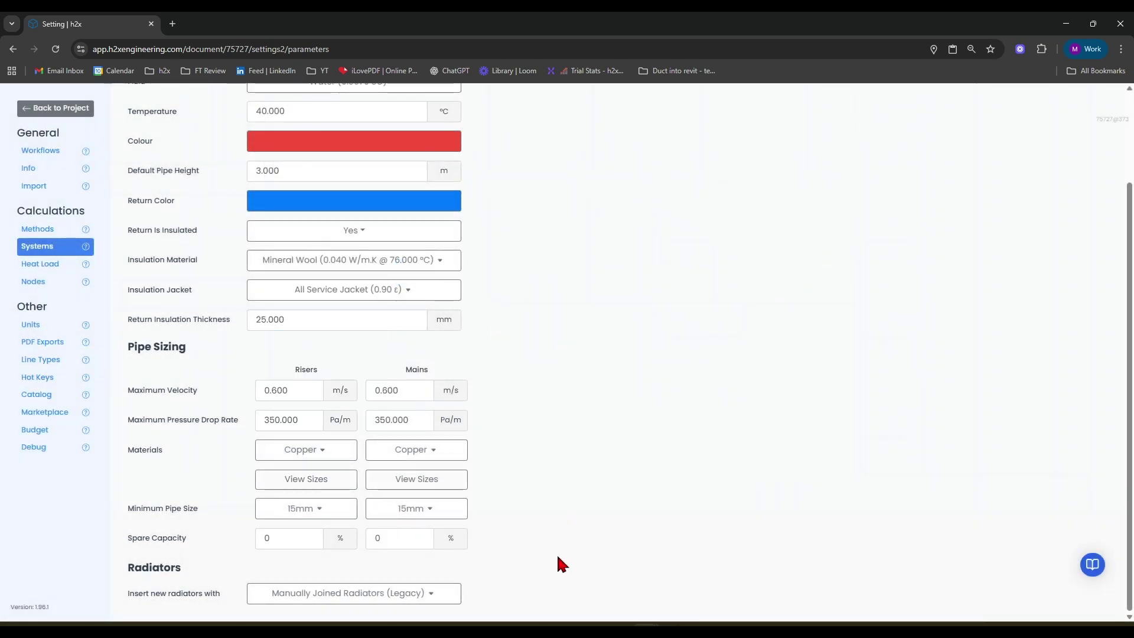
{"action": "left_click", "coordinate": [292, 509]}
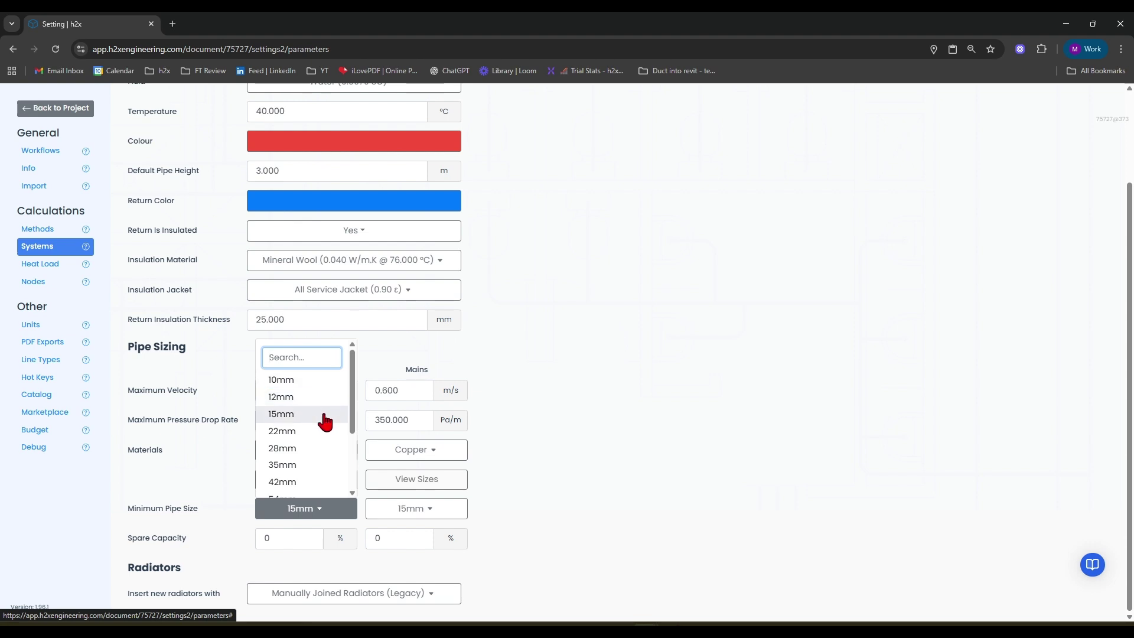
{"action": "left_click", "coordinate": [182, 398]}
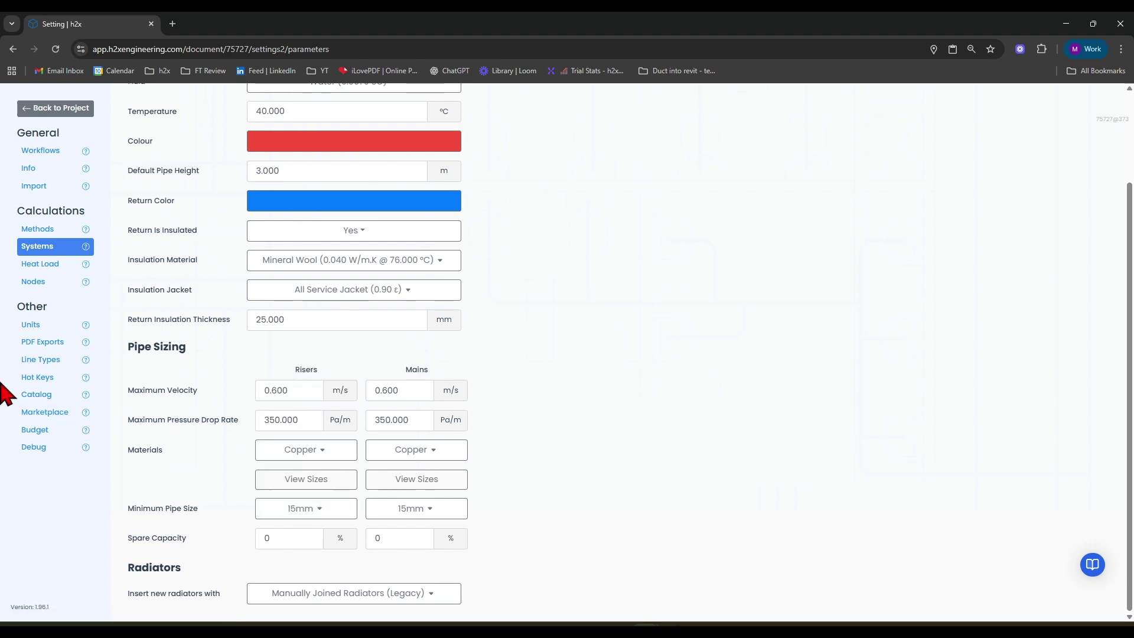
- Review the catalog's pipe manufacturers and the pipe sizes listed for BSEN 1057 TYPE X copper
{"action": "left_click", "coordinate": [34, 399]}
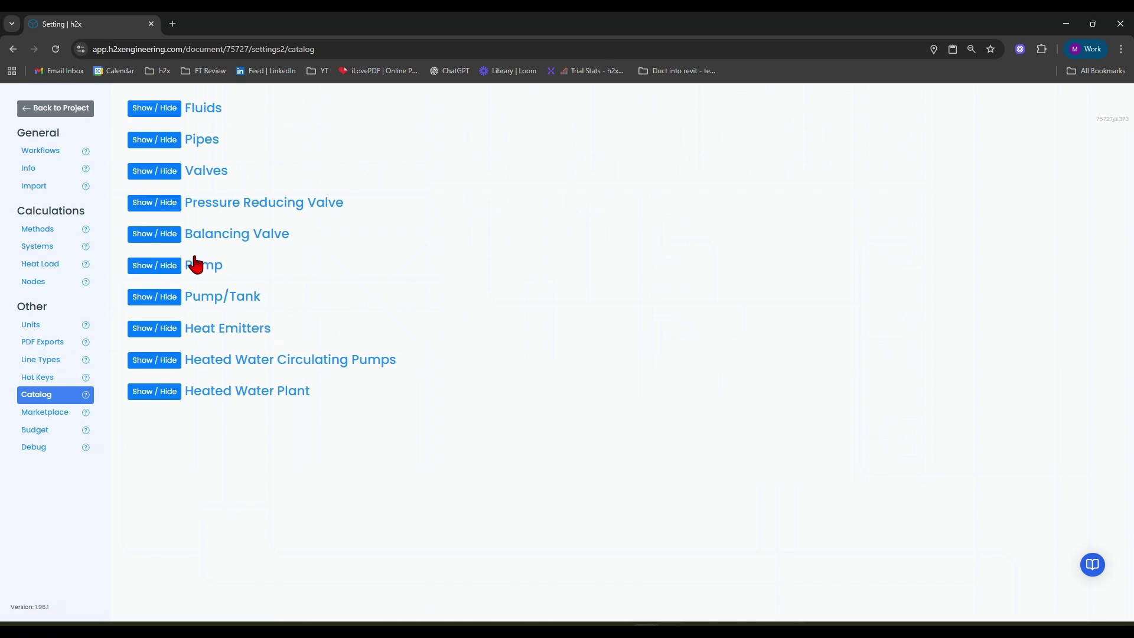
{"action": "left_click", "coordinate": [173, 141]}
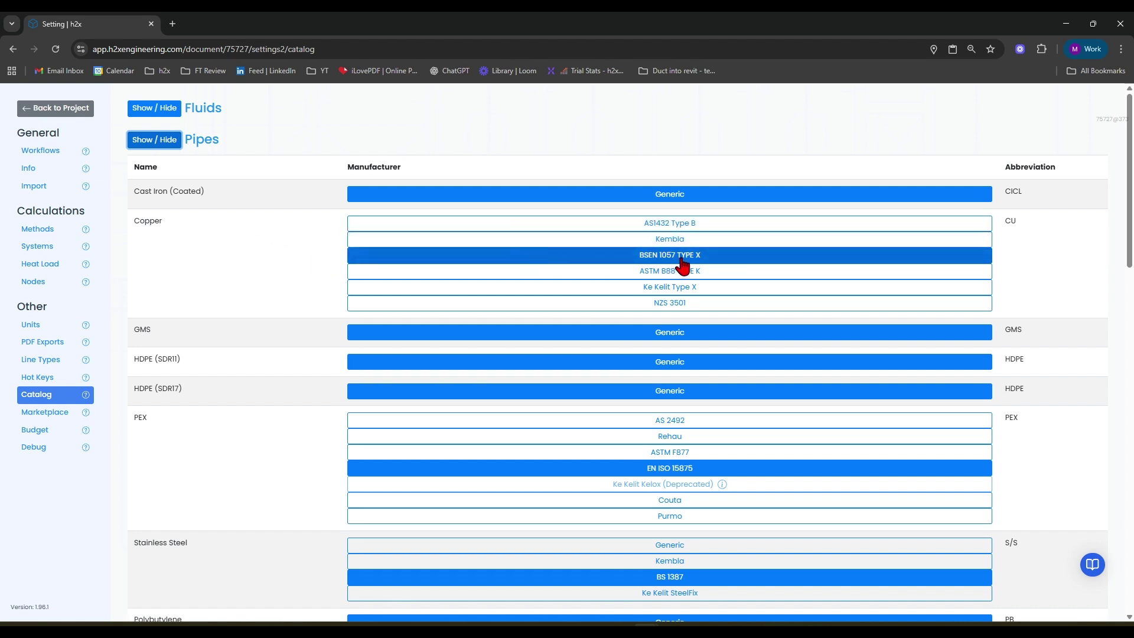
{"action": "left_click", "coordinate": [247, 267]}
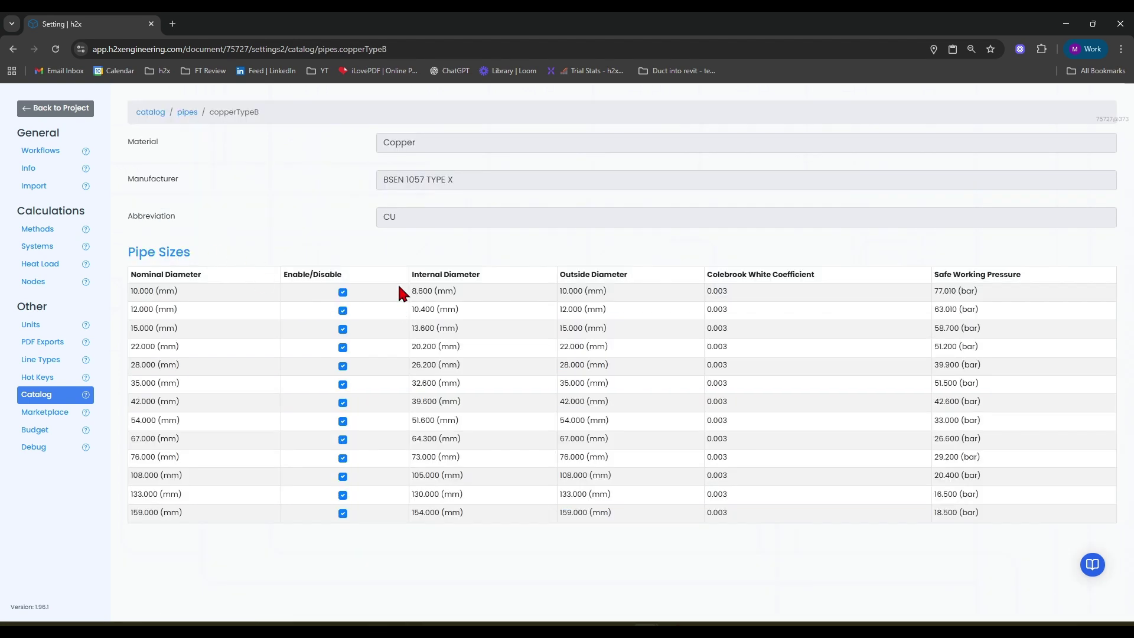
{"action": "left_click", "coordinate": [187, 112]}
{"action": "left_click", "coordinate": [253, 266]}
- Return to the project layout and inspect the calculated results of the heating flow riser
{"action": "left_click", "coordinate": [71, 118]}
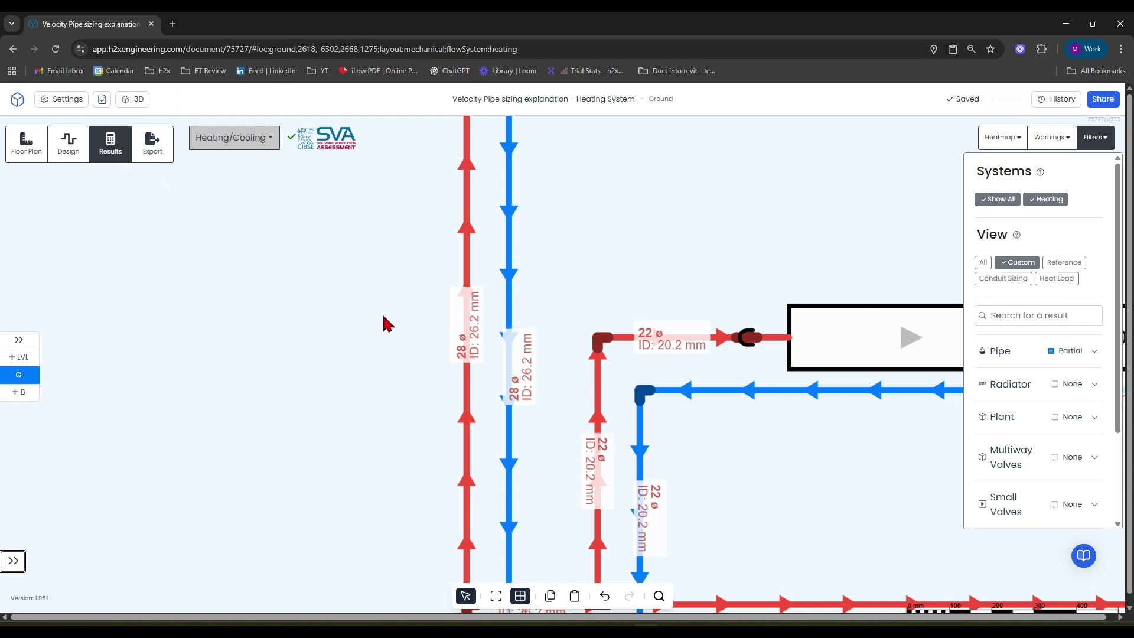
{"action": "scroll", "coordinate": [329, 271], "scroll_direction": "down", "scroll_amount": 3}
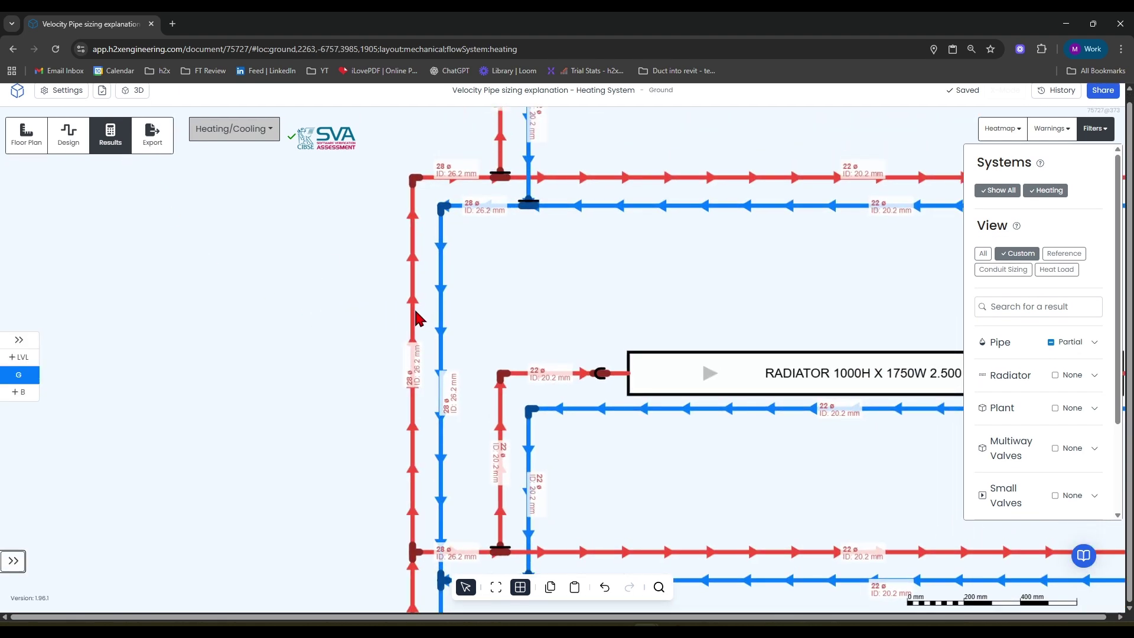
{"action": "mouse_move", "coordinate": [416, 312]}
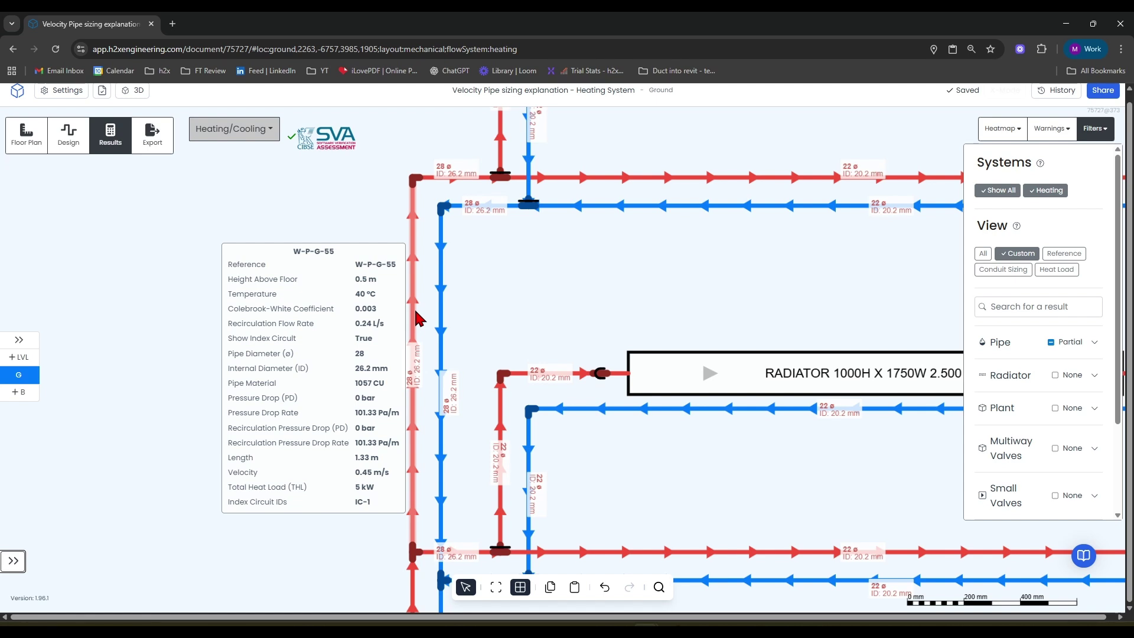
- Change the velocity under 0.00024 M3/s in the worked area calculation to 0.6 m/s
{"action": "scroll", "coordinate": [416, 319], "scroll_direction": "down", "scroll_amount": 5}
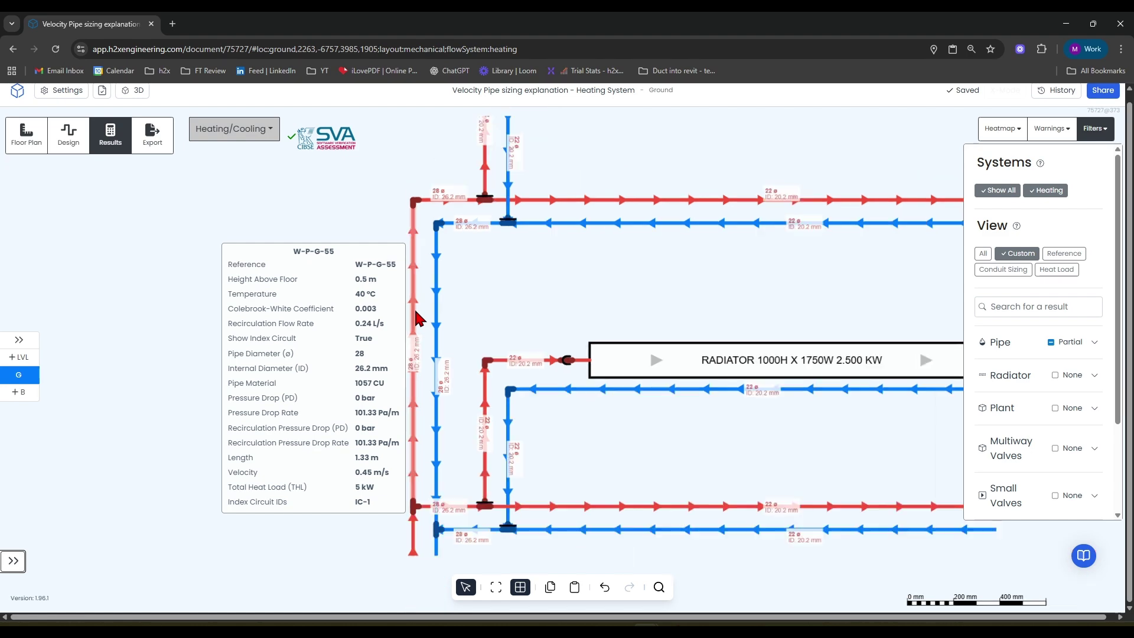
{"action": "scroll", "coordinate": [414, 384], "scroll_direction": "left", "scroll_amount": 10}
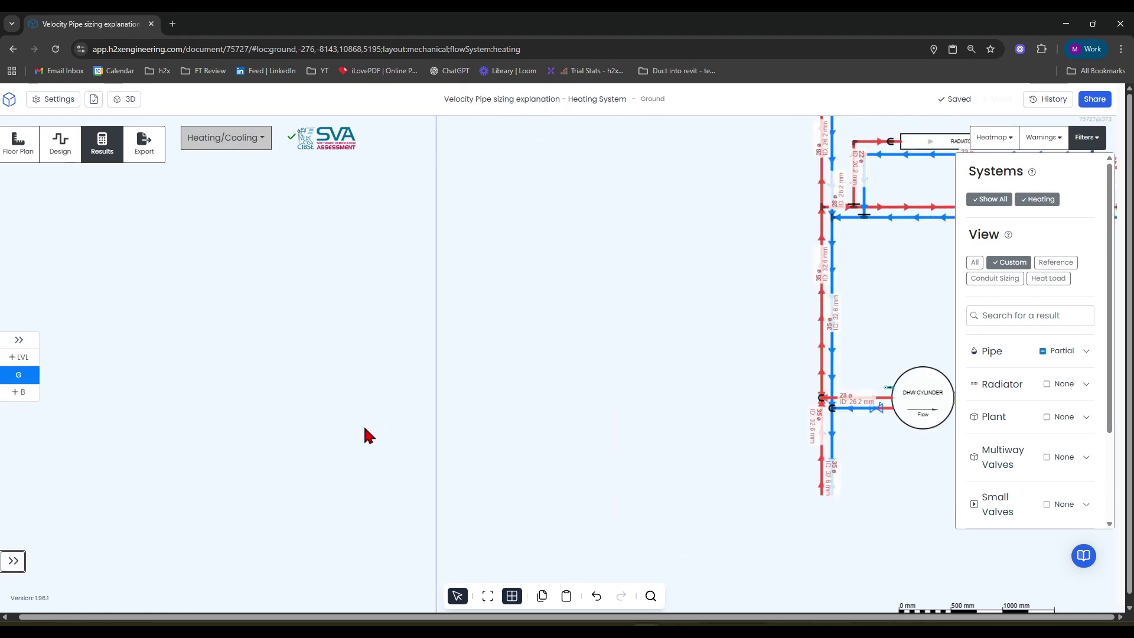
{"action": "scroll", "coordinate": [455, 330], "scroll_direction": "down", "scroll_amount": 3}
{"action": "scroll", "coordinate": [296, 438], "scroll_direction": "left", "scroll_amount": 2}
{"action": "scroll", "coordinate": [296, 437], "scroll_direction": "up", "scroll_amount": 2}
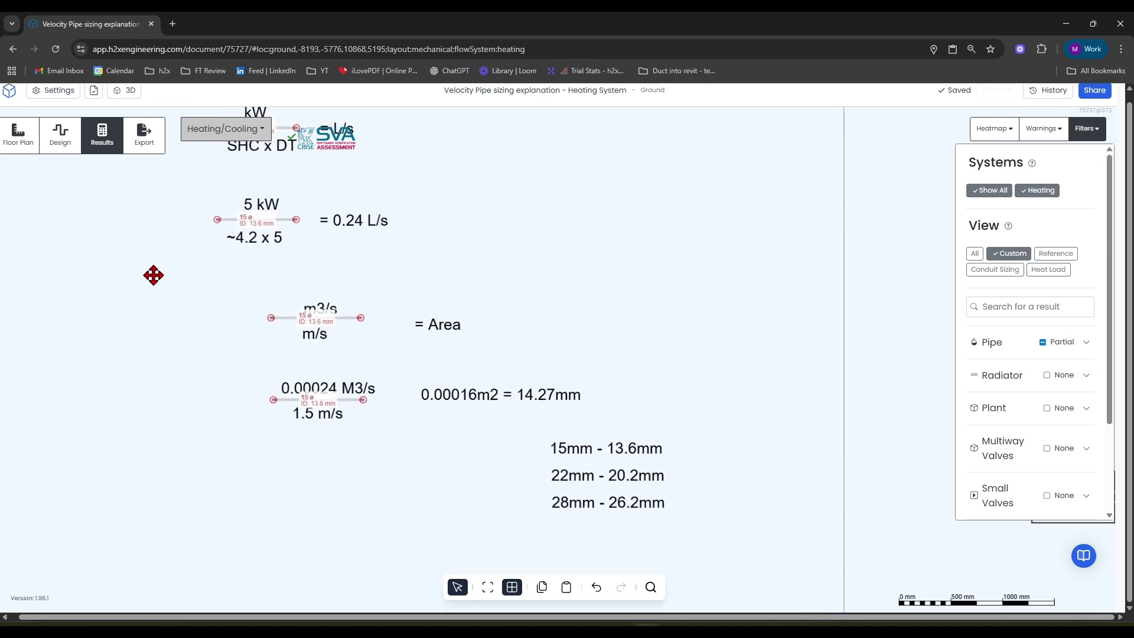
{"action": "scroll", "coordinate": [355, 381], "scroll_direction": "up", "scroll_amount": 3}
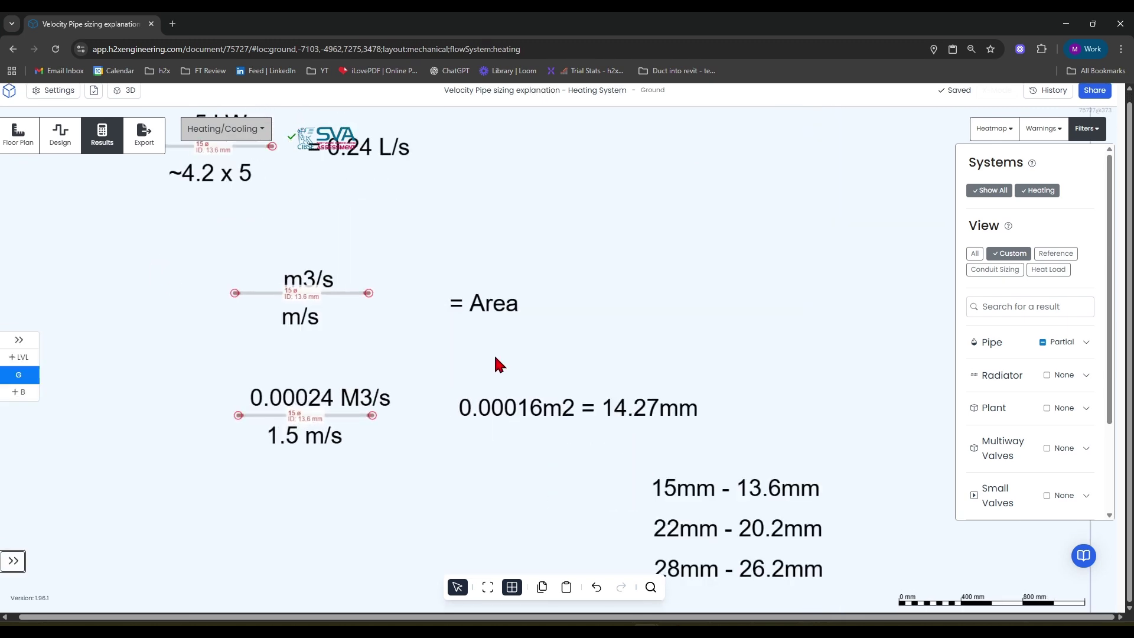
{"action": "double_click", "coordinate": [293, 434]}
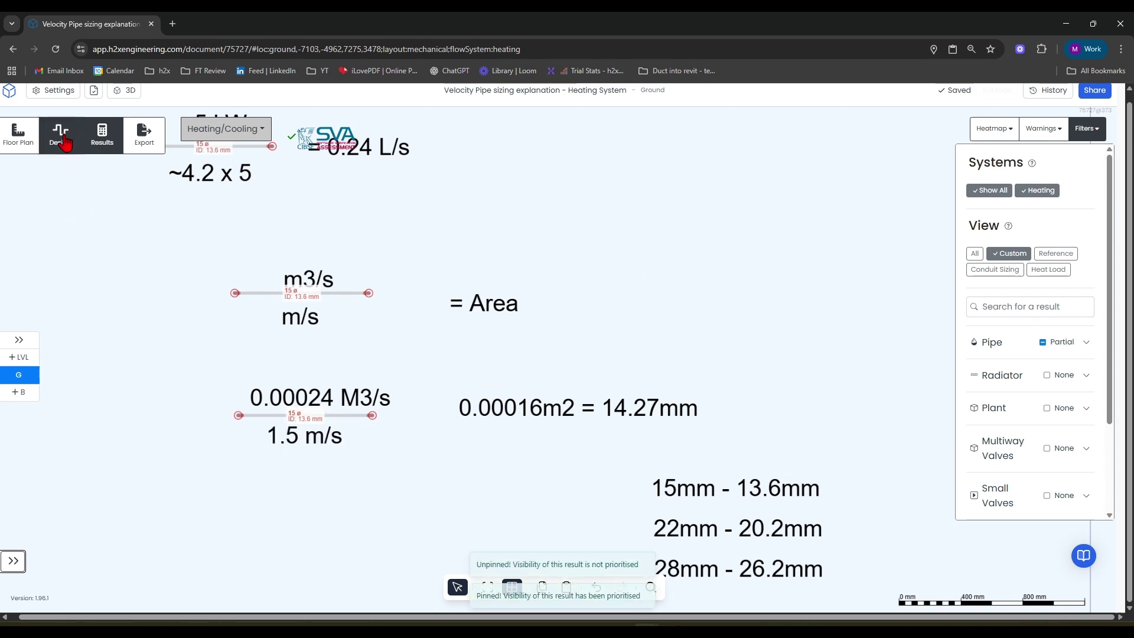
{"action": "left_click", "coordinate": [306, 440]}
{"action": "double_click", "coordinate": [306, 447]}
{"action": "left_click", "coordinate": [310, 451]}
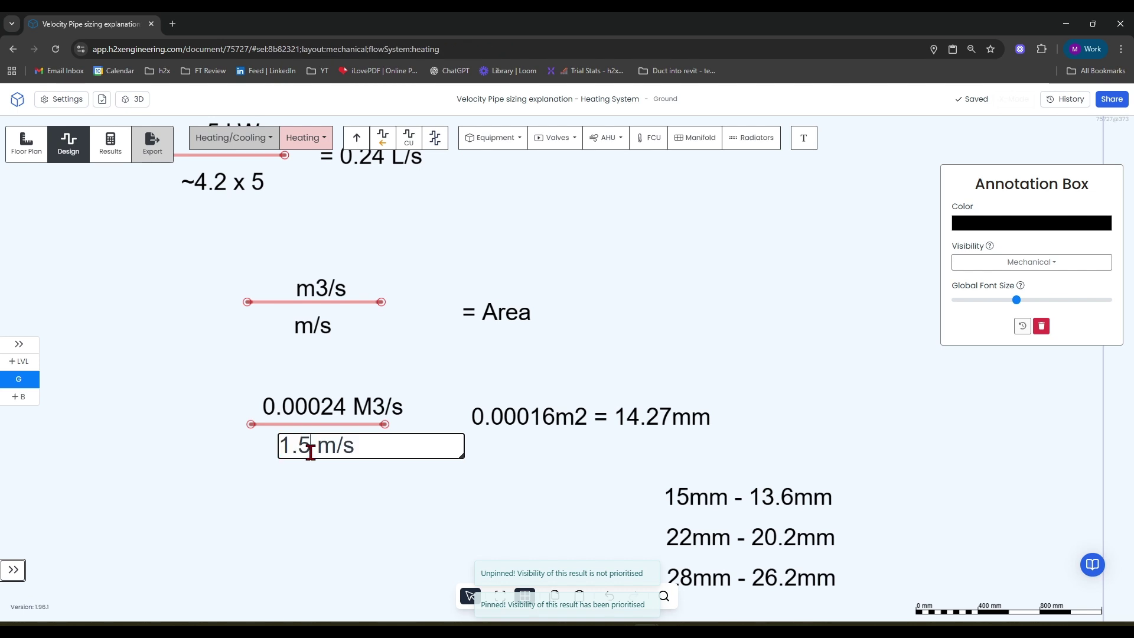
{"action": "key", "text": "BackSpace"}
{"action": "key", "text": "BackSpace"}
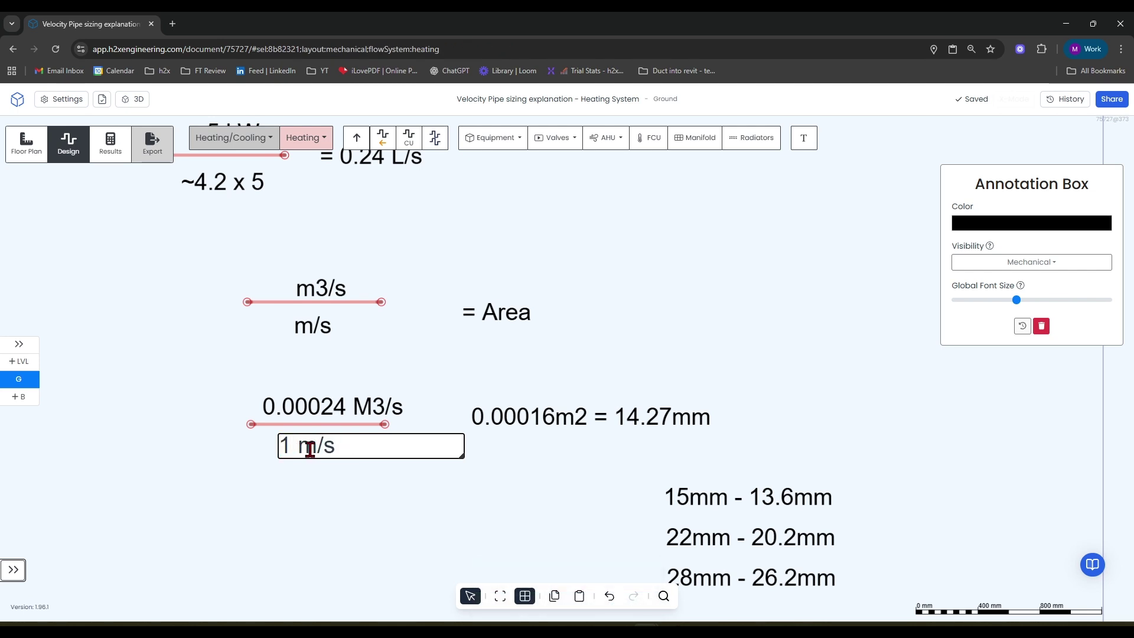
{"action": "key", "text": "BackSpace"}
{"action": "type", "text": "0.6"}
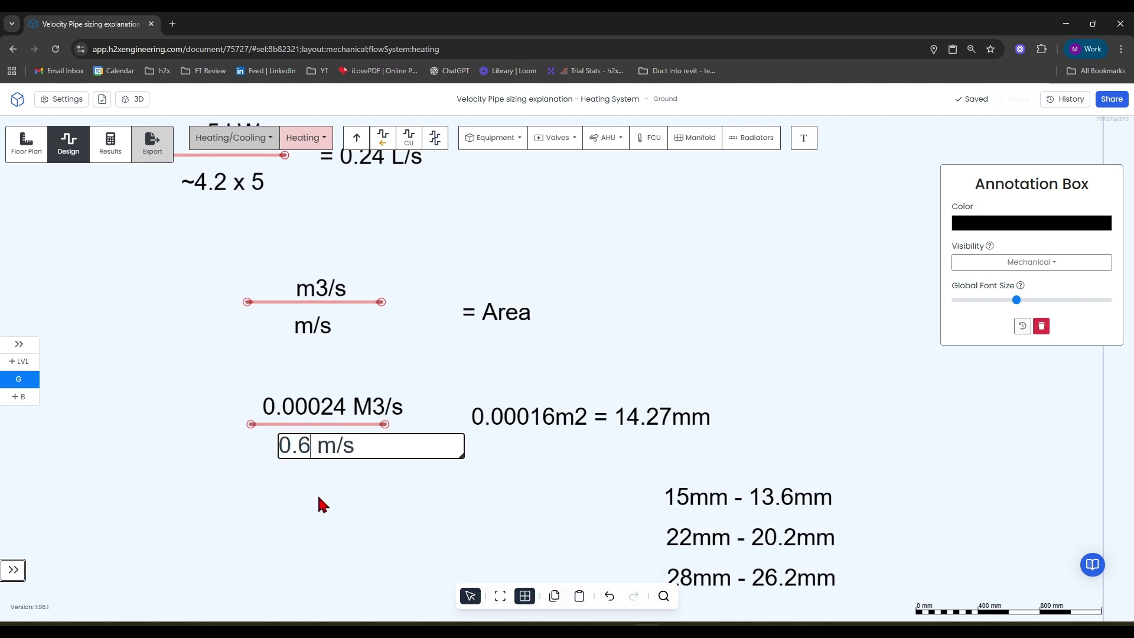
{"action": "left_click", "coordinate": [319, 505]}
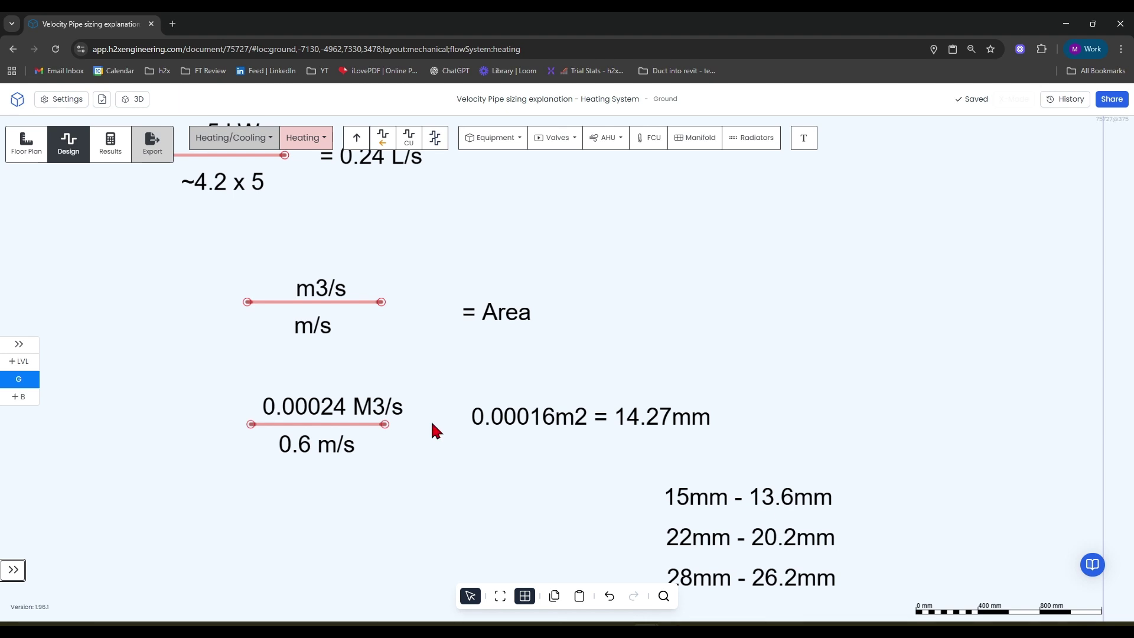
- Change the area in the worked calculation's result note to 0.0004m2
{"action": "double_click", "coordinate": [534, 421]}
{"action": "left_click", "coordinate": [533, 421]}
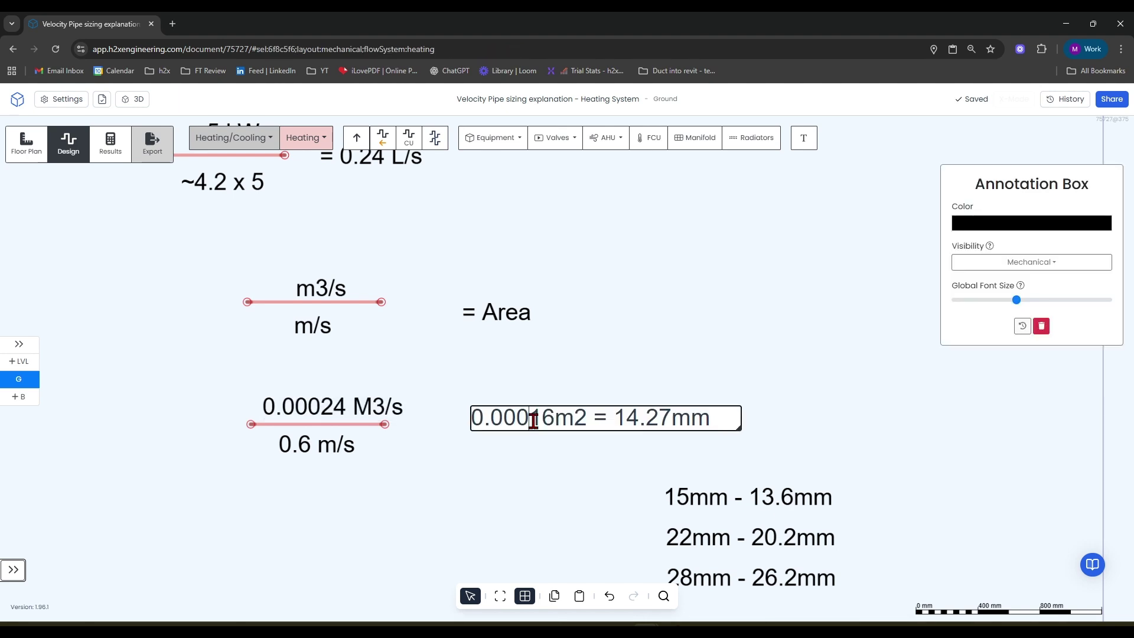
{"action": "key", "text": "shift+Right"}
{"action": "key", "text": "shift+Right"}
{"action": "type", "text": "4"}
{"action": "key", "text": "Escape"}
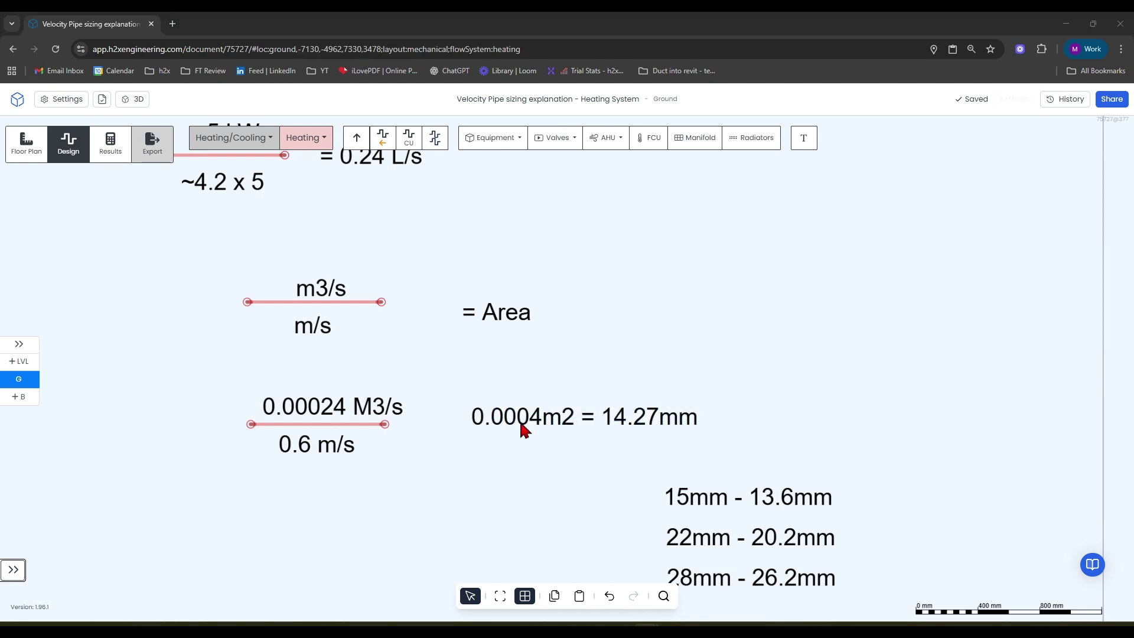
- Change the diameter in the worked calculation's result note to 22.6mm
{"action": "double_click", "coordinate": [609, 419]}
{"action": "left_click", "coordinate": [614, 420]}
{"action": "double_click", "coordinate": [635, 421]}
{"action": "left_click", "coordinate": [627, 422]}
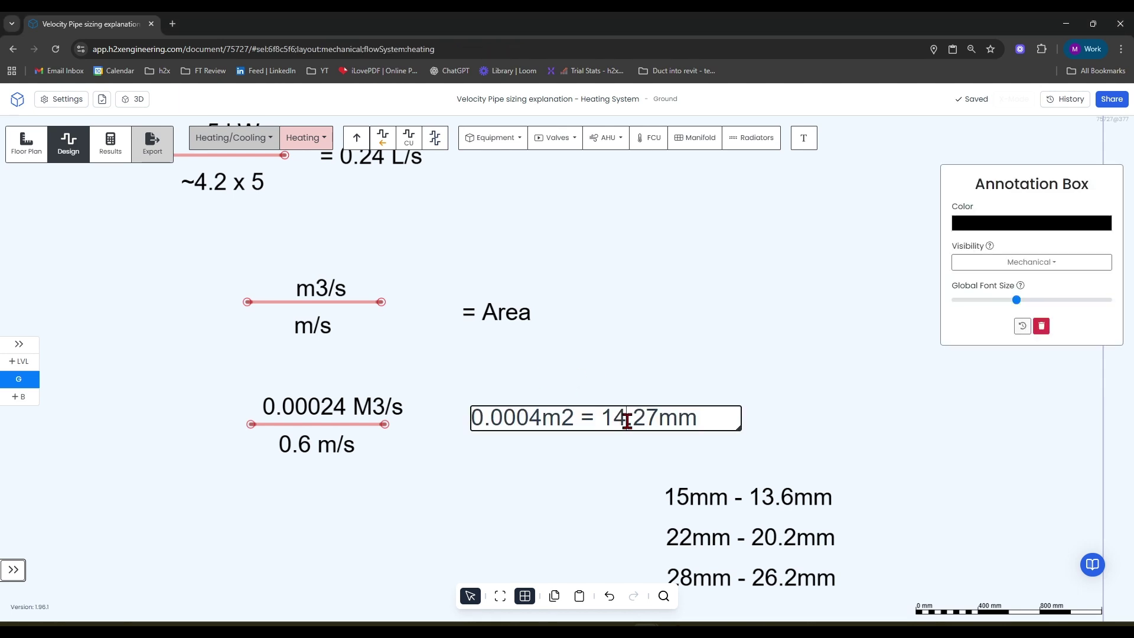
{"action": "left_click_drag", "start_coordinate": [658, 419], "coordinate": [605, 421]}
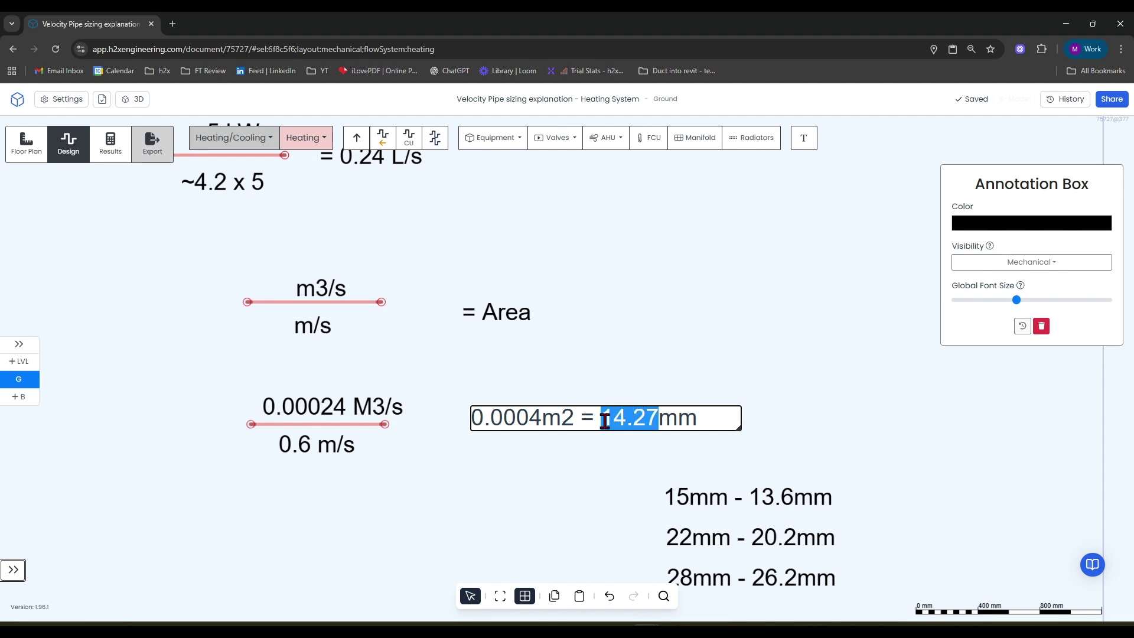
{"action": "type", "text": "22.8"}
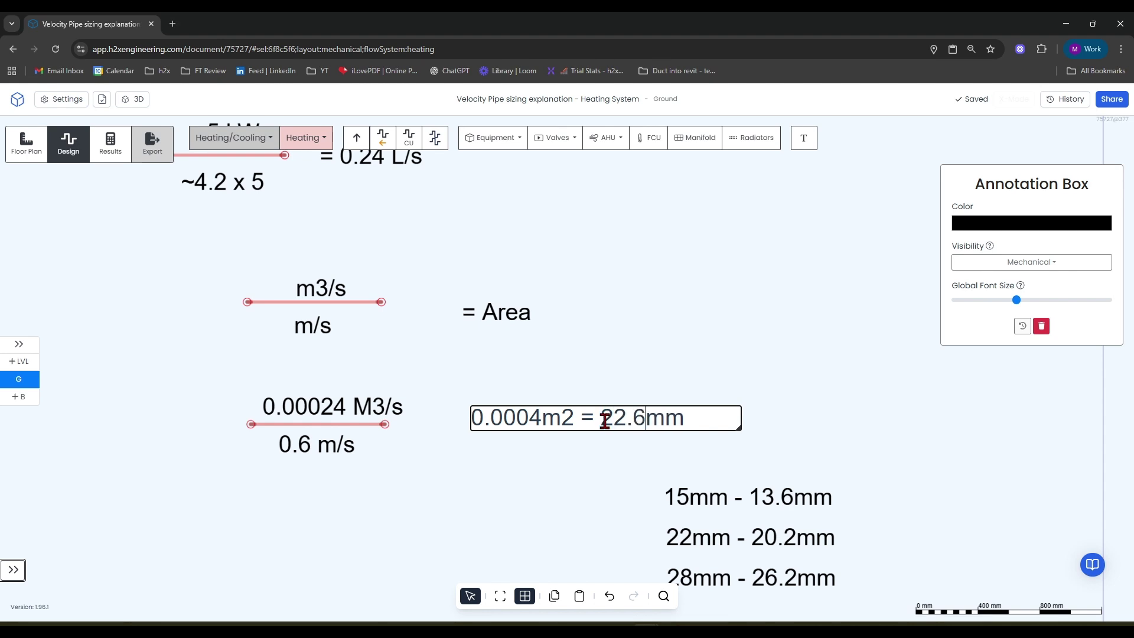
{"action": "key", "text": "BackSpace"}
{"action": "type", "text": "6"}
{"action": "left_click", "coordinate": [633, 392]}
- Compare the updated 22.6mm diameter with the internal diameters listed for the 15mm, 22mm and 28mm pipes
{"action": "scroll", "coordinate": [824, 436], "scroll_direction": "down", "scroll_amount": 2}
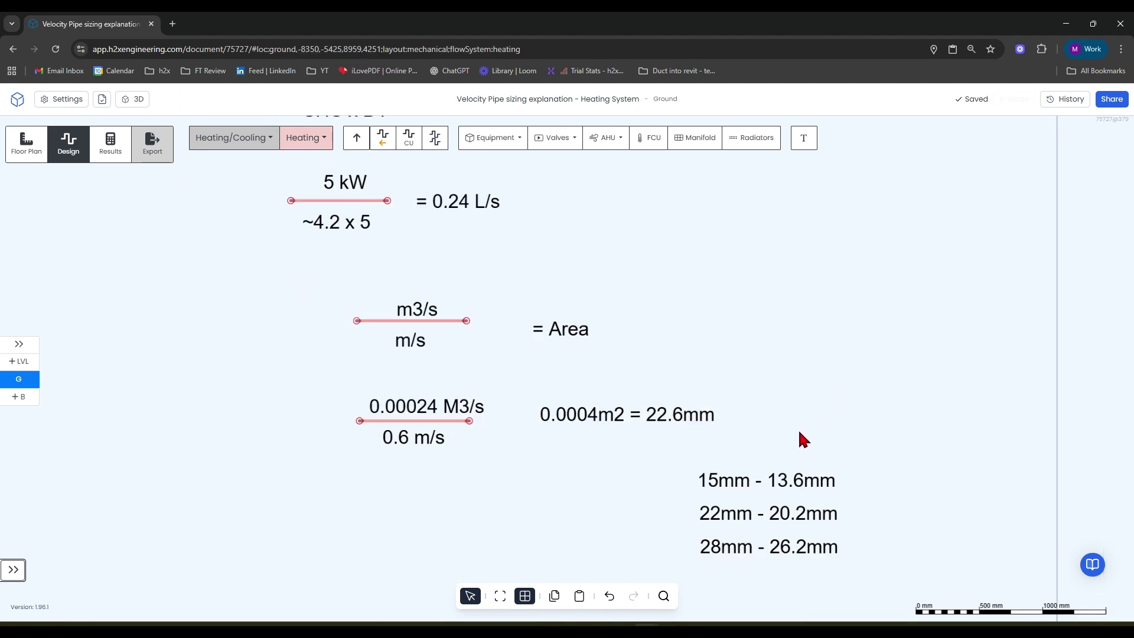
{"action": "scroll", "coordinate": [886, 502], "scroll_direction": "up", "scroll_amount": 2}
{"action": "middle_click", "coordinate": [880, 463]}
{"action": "middle_click_drag", "start_coordinate": [880, 463], "coordinate": [765, 331]}
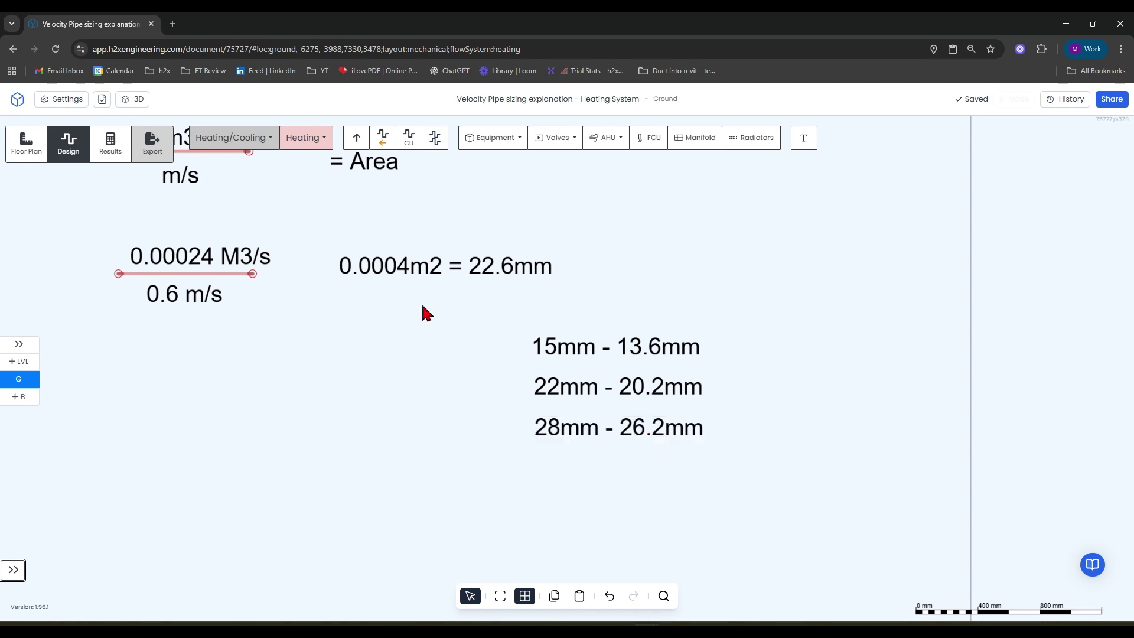
- Examine the radiators and their flow and return branches in the heating layout
{"action": "scroll", "coordinate": [423, 310], "scroll_direction": "down", "scroll_amount": 5}
{"action": "left_click_drag", "start_coordinate": [600, 289], "coordinate": [480, 388]}
{"action": "scroll", "coordinate": [577, 367], "scroll_direction": "up", "scroll_amount": 3}
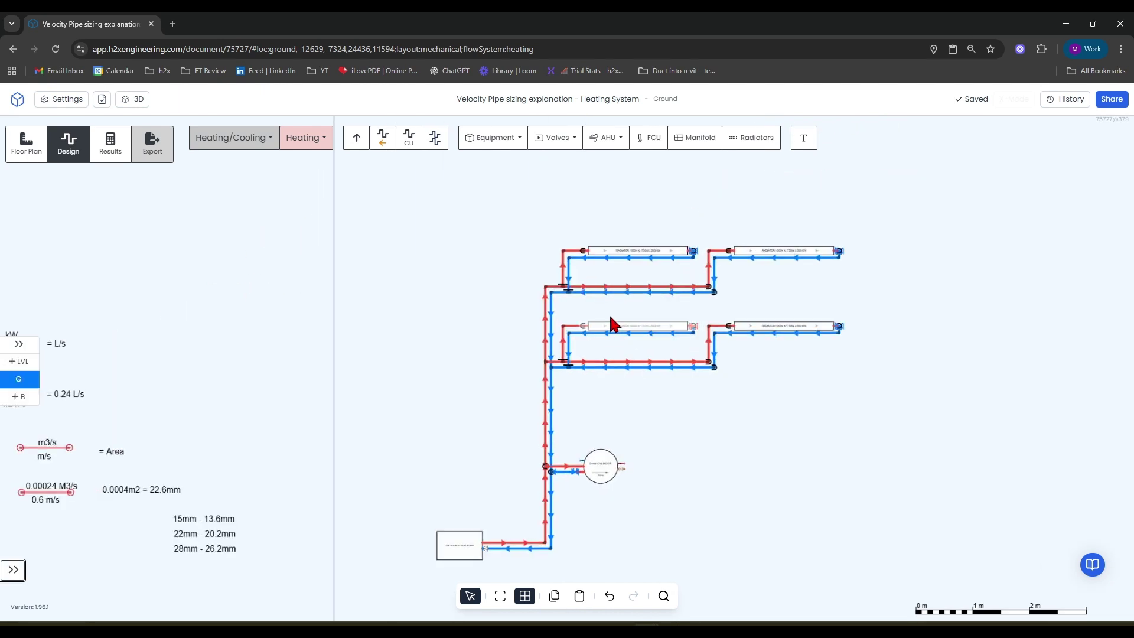
{"action": "scroll", "coordinate": [666, 315], "scroll_direction": "up", "scroll_amount": 3}
{"action": "left_click_drag", "start_coordinate": [640, 317], "coordinate": [532, 332]}
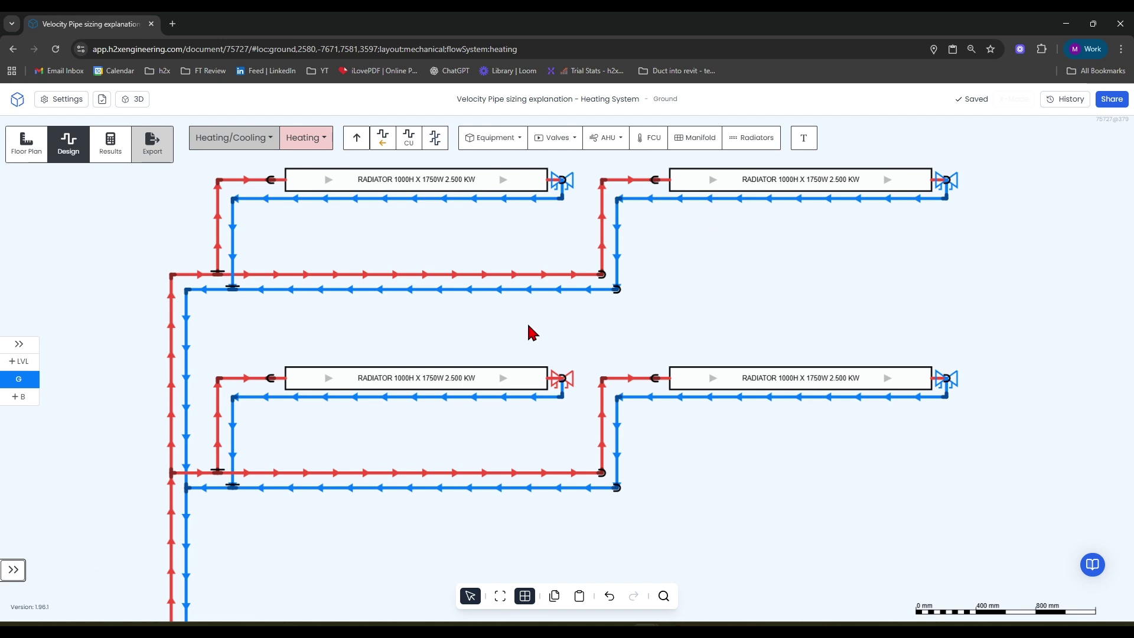